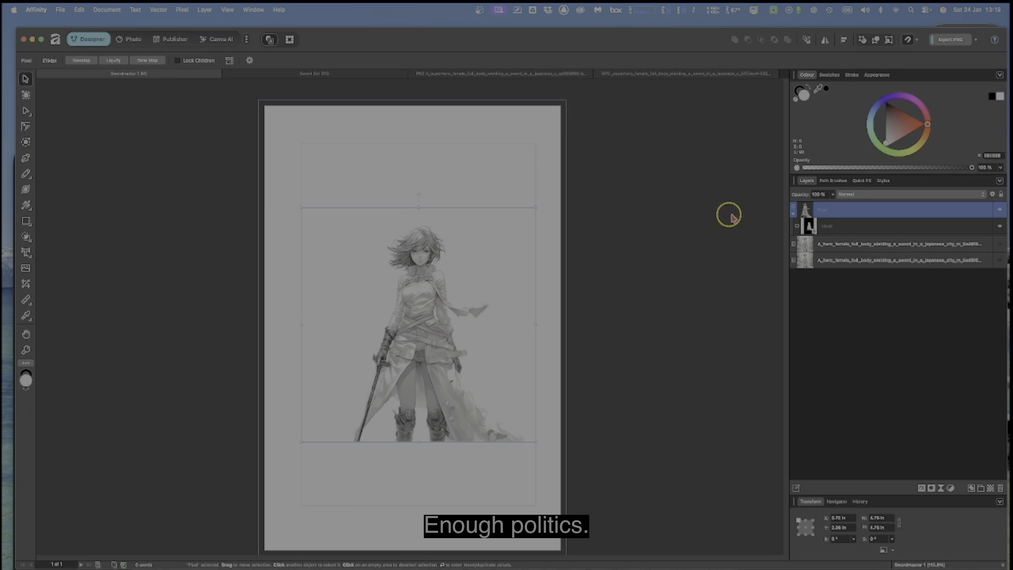
Step: Show the Sword Girl SVG document and expand its image layer and nested group to examine the vector shapes
{"action": "left_click", "coordinate": [793, 214]}
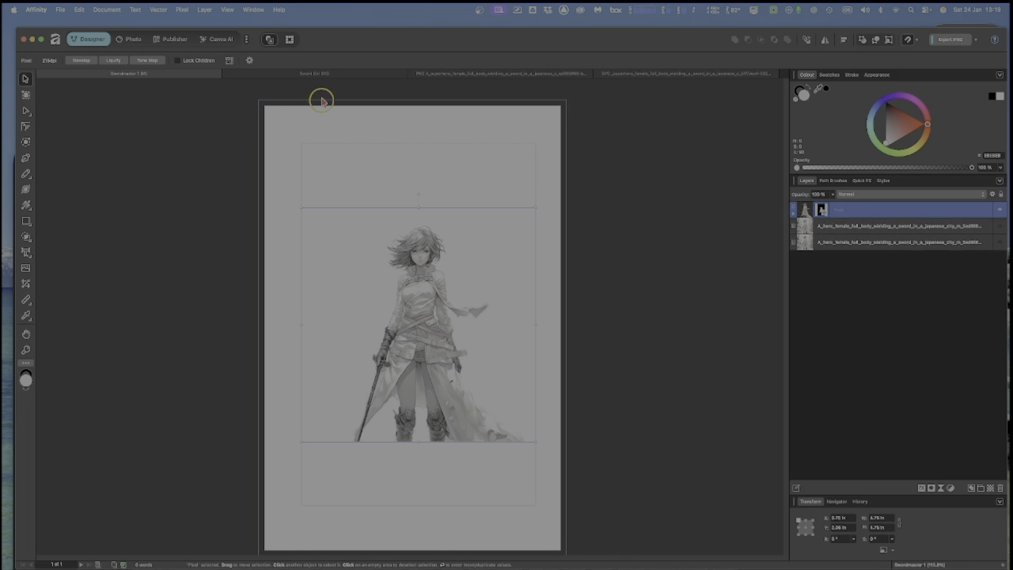
{"action": "left_click", "coordinate": [315, 74]}
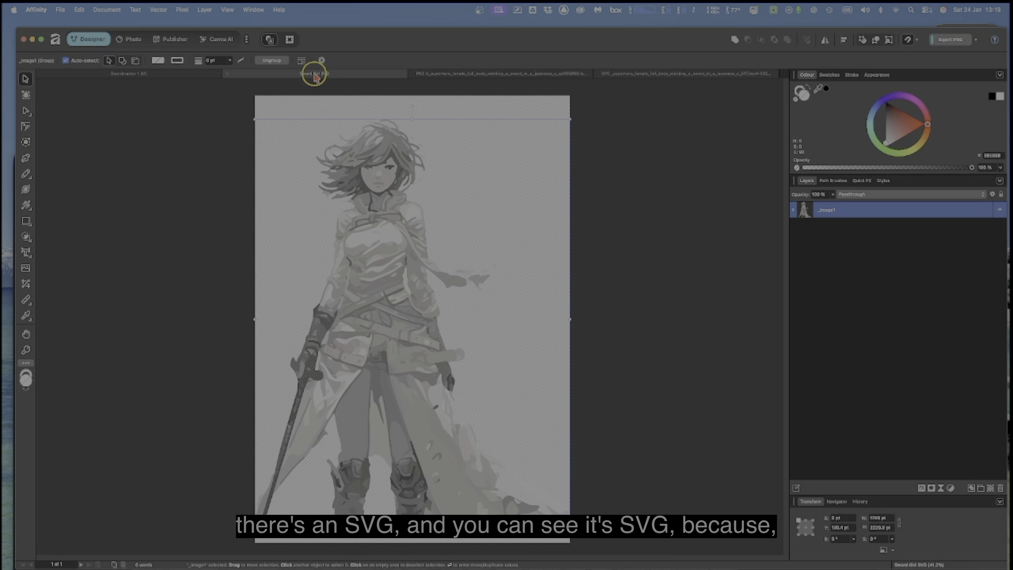
{"action": "left_click", "coordinate": [793, 210]}
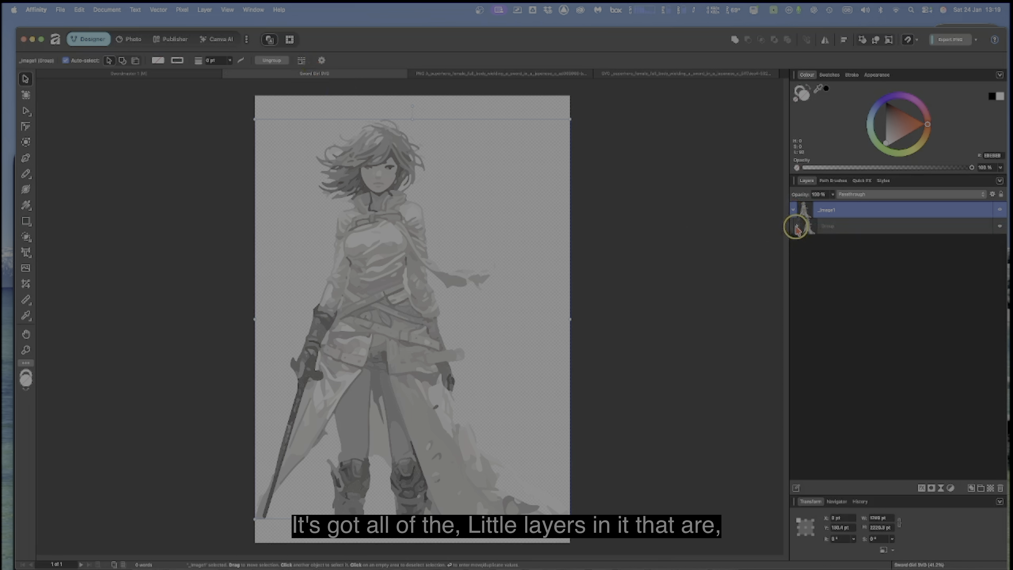
{"action": "left_click", "coordinate": [796, 227]}
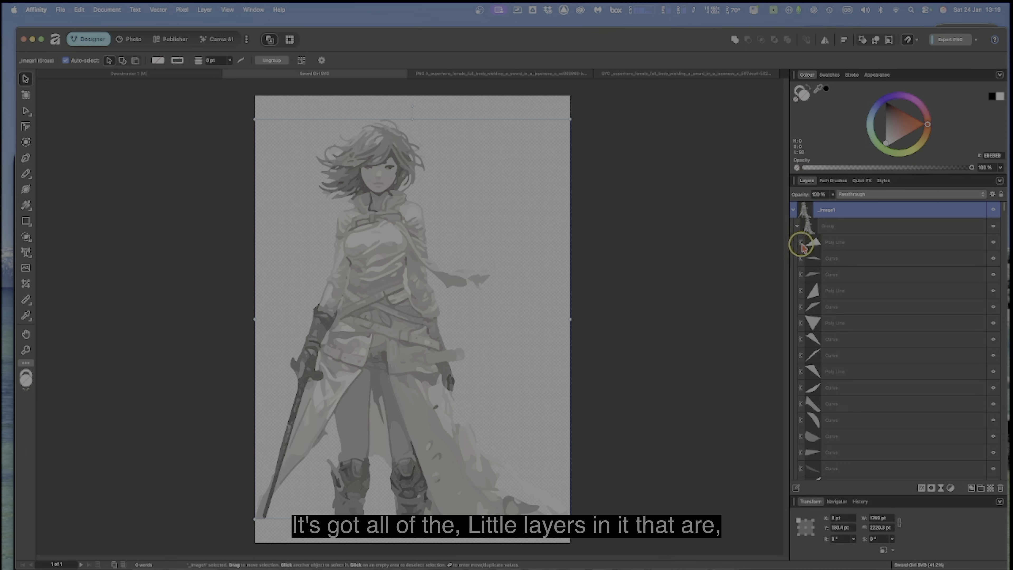
Step: View the superhero PNG document, then inspect the mask nested in the sword woman's pixel layer in the Swordmaster document
{"action": "left_click", "coordinate": [462, 75]}
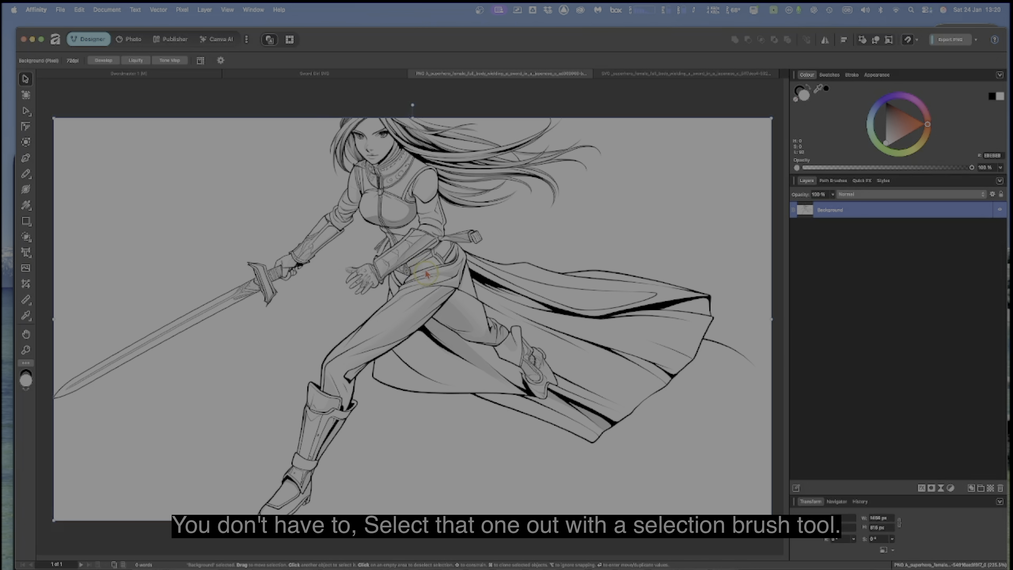
{"action": "left_click", "coordinate": [360, 74]}
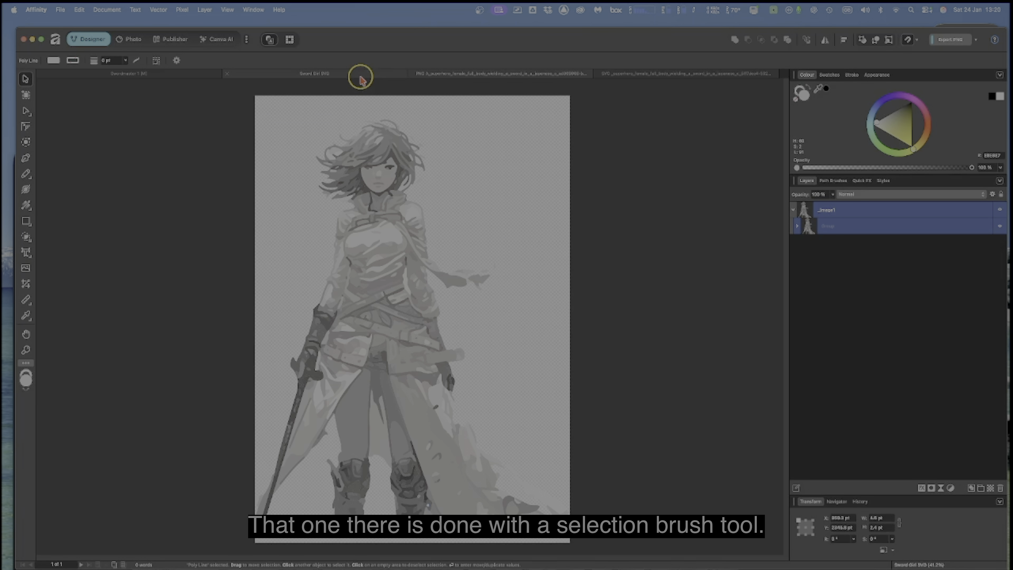
{"action": "left_click", "coordinate": [196, 76]}
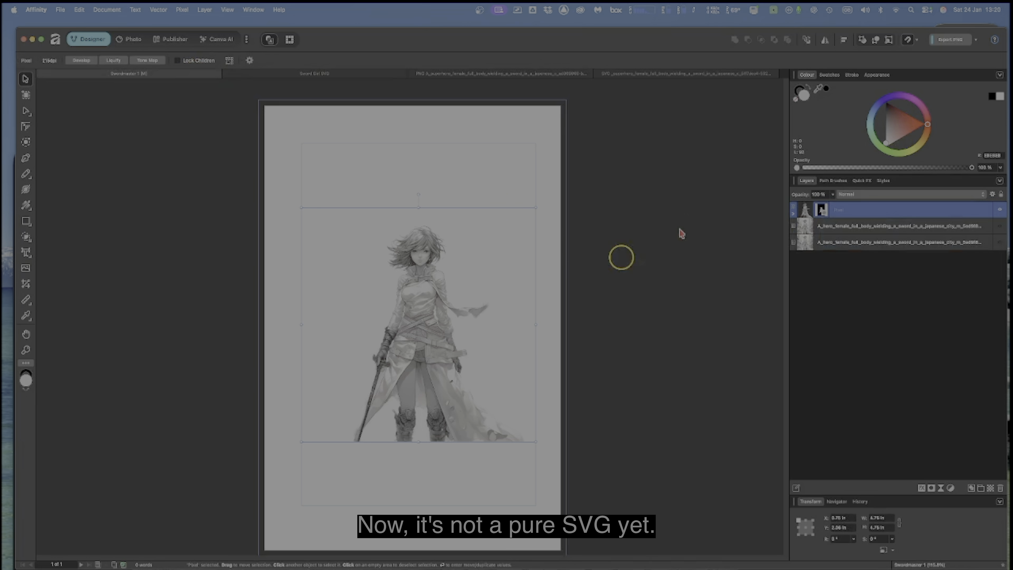
{"action": "left_click", "coordinate": [794, 213]}
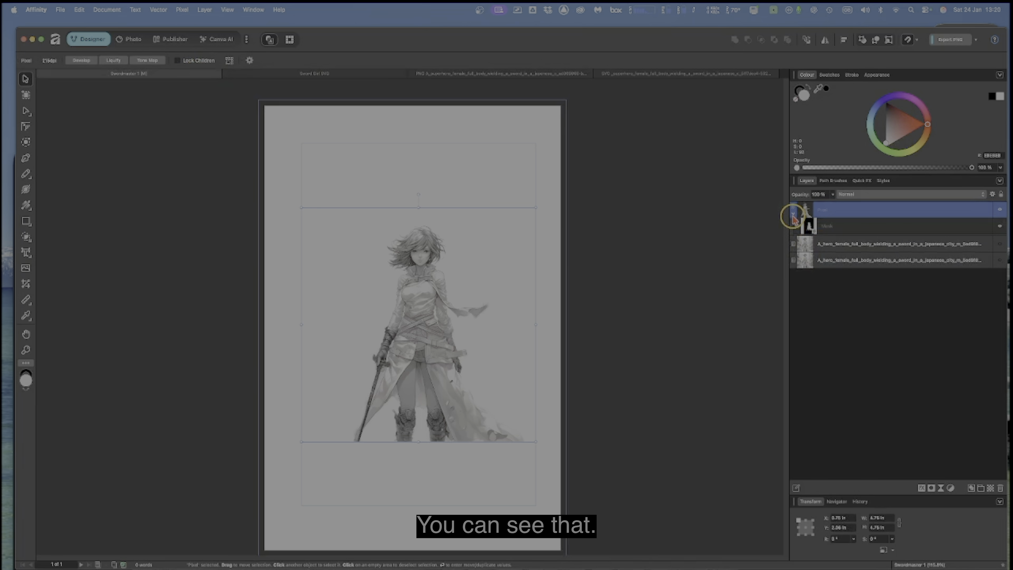
{"action": "left_click", "coordinate": [850, 233]}
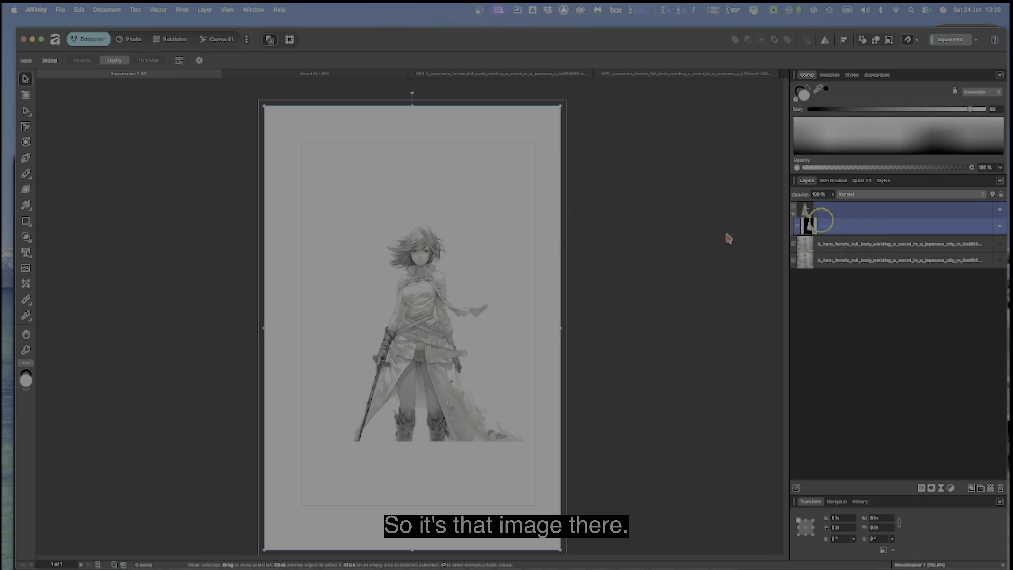
{"action": "left_click_drag", "start_coordinate": [813, 234], "coordinate": [796, 213]}
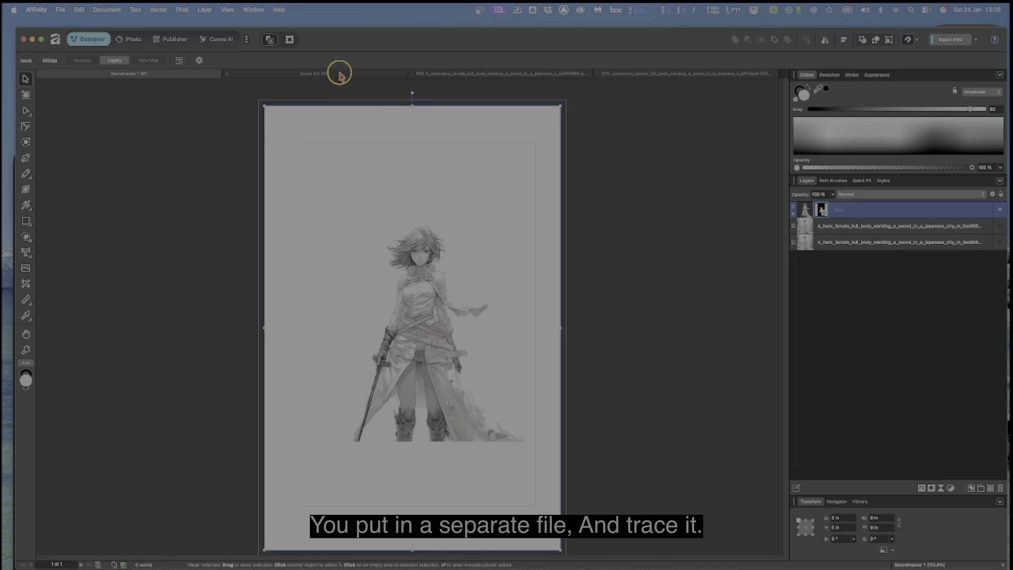
Step: Check whether Image Trace is available for the Sword Girl SVG and for the superhero PNG's Background layer
{"action": "left_click", "coordinate": [339, 74]}
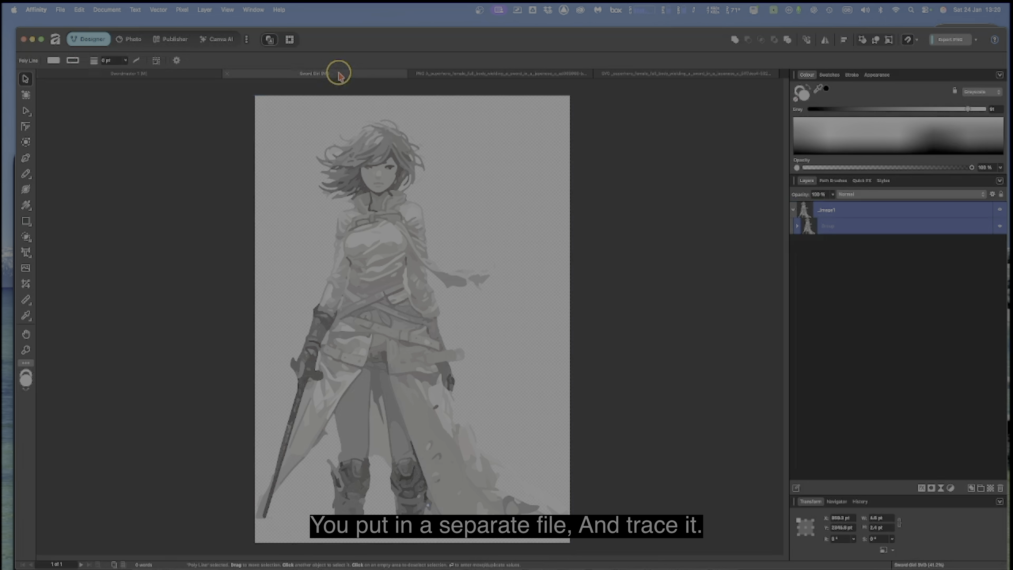
{"action": "left_click", "coordinate": [158, 11]}
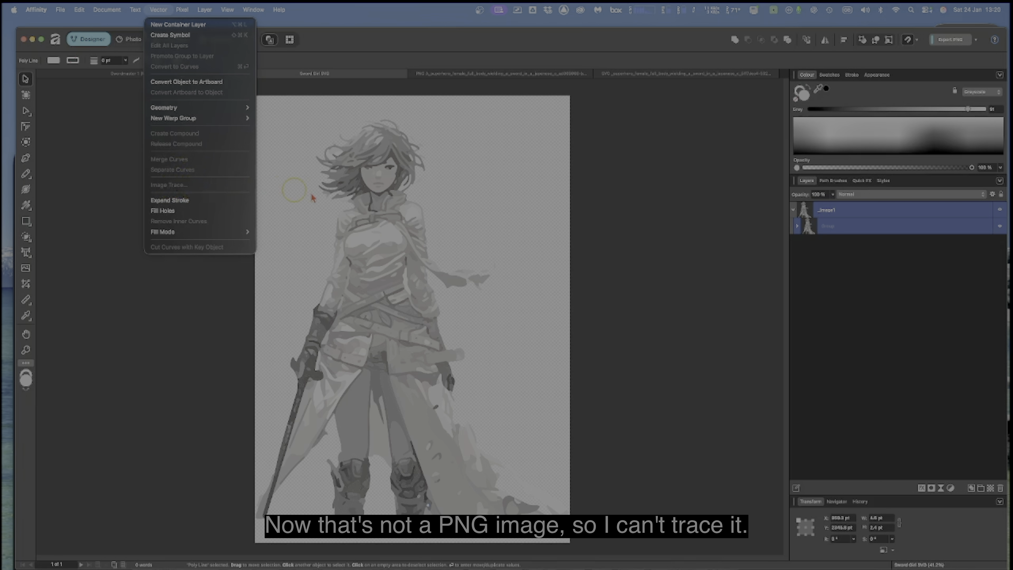
{"action": "left_click", "coordinate": [634, 164]}
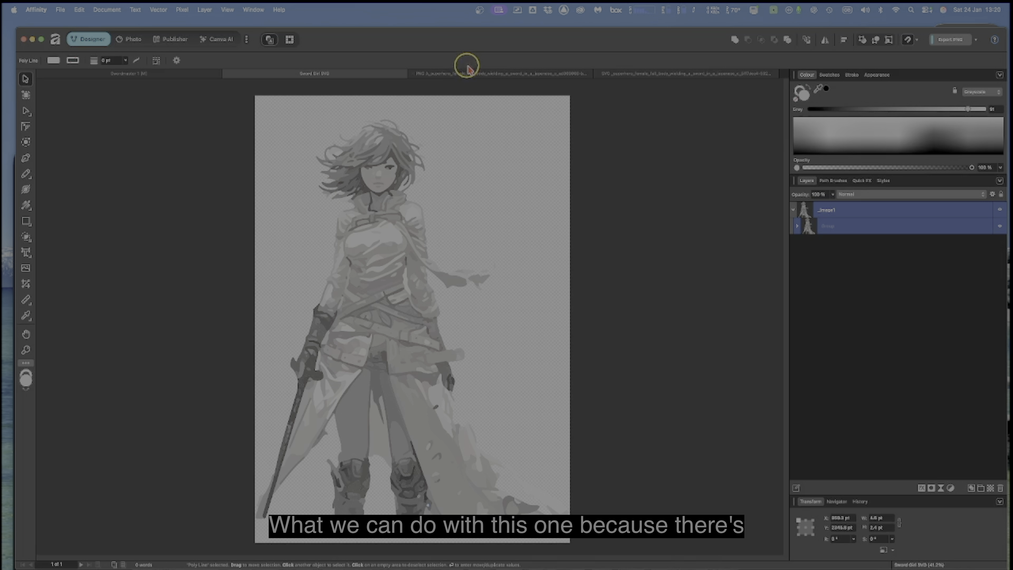
{"action": "left_click", "coordinate": [469, 74]}
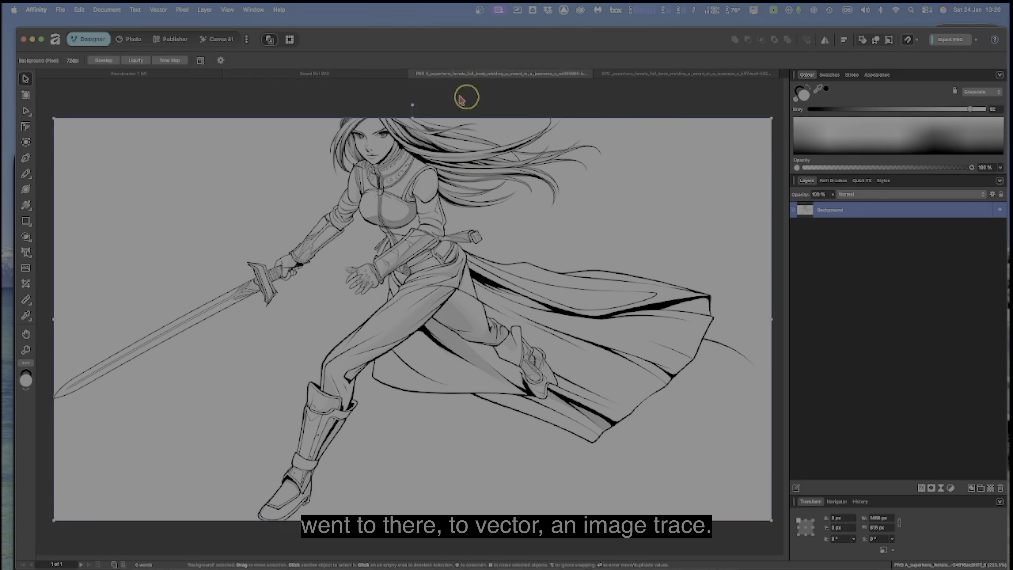
{"action": "left_click", "coordinate": [158, 12]}
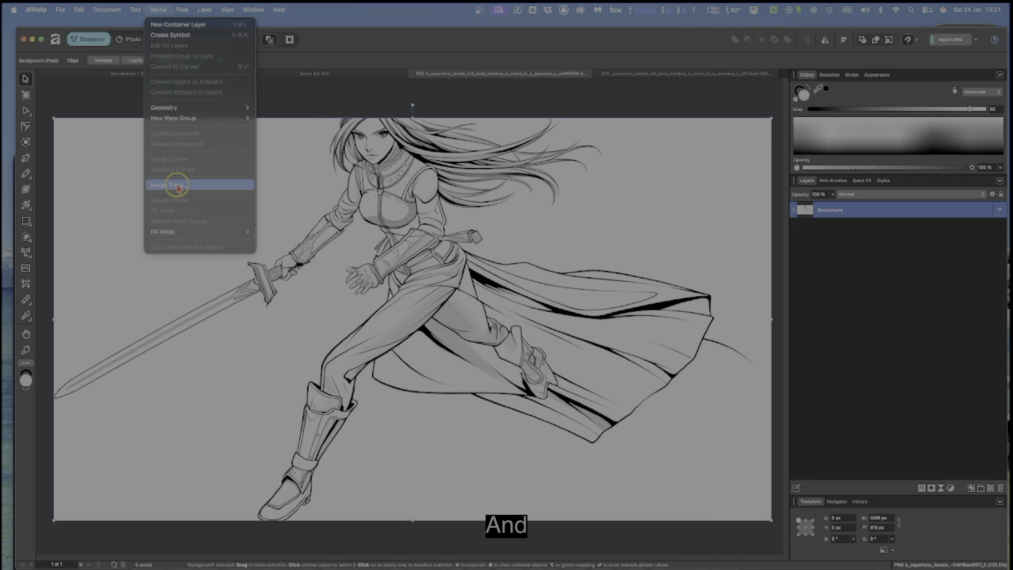
Step: Show the superhero SVG document and inspect the three hidden white background curves inside its Background layer
{"action": "left_click", "coordinate": [625, 76]}
{"action": "left_click", "coordinate": [625, 75]}
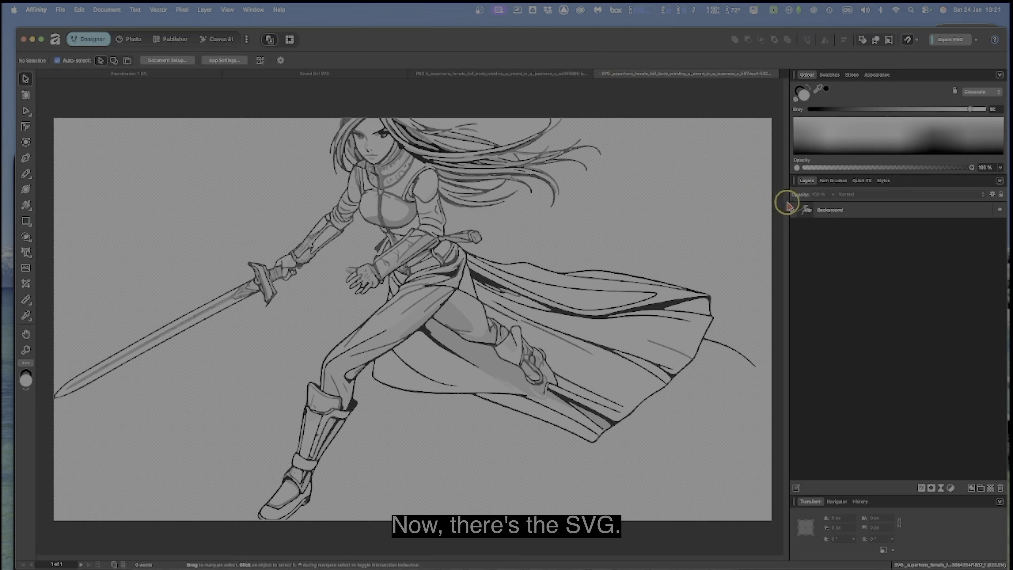
{"action": "left_click", "coordinate": [792, 209]}
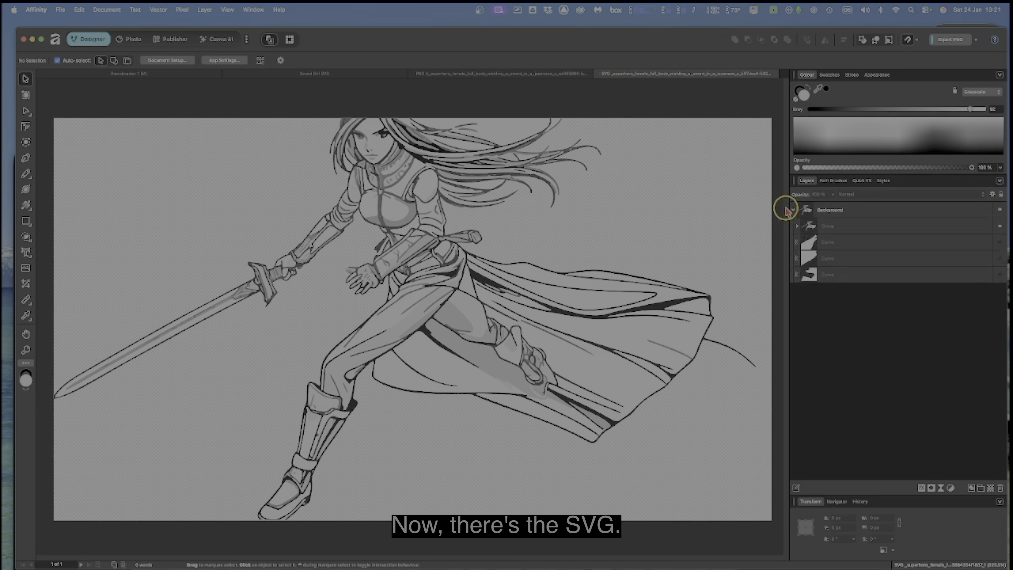
{"action": "left_click", "coordinate": [873, 242]}
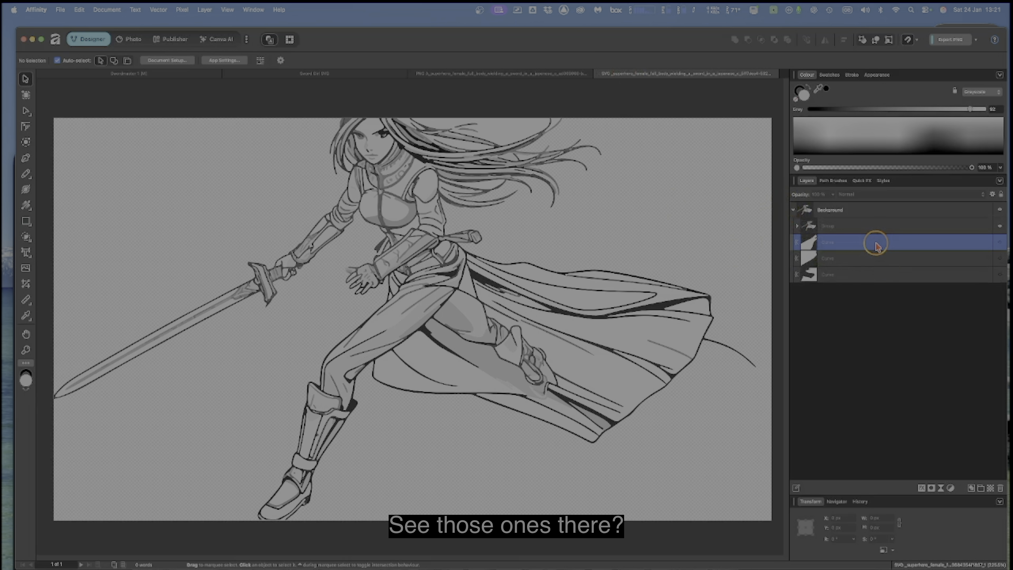
{"action": "left_click", "coordinate": [875, 262]}
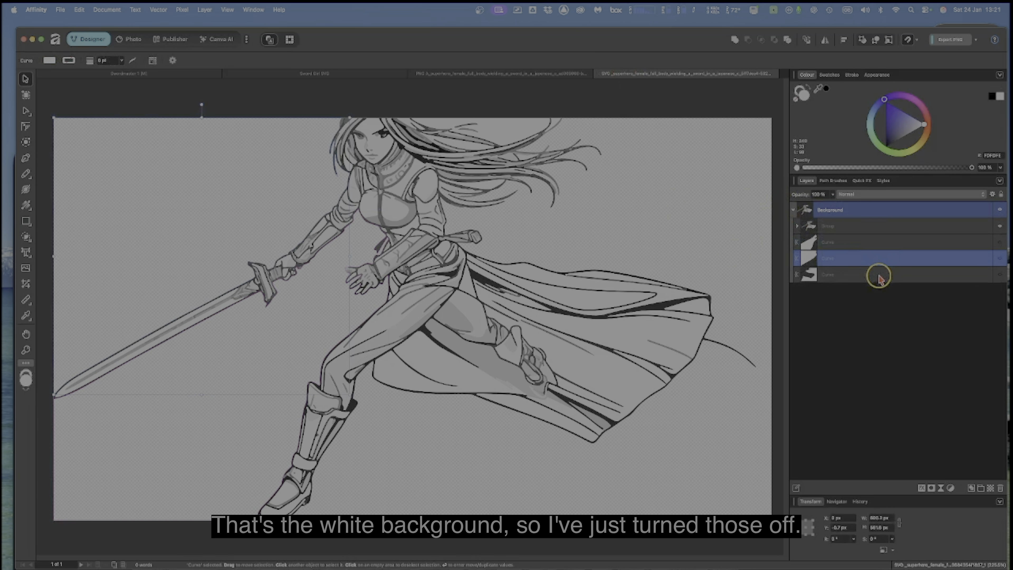
{"action": "left_click", "coordinate": [877, 274]}
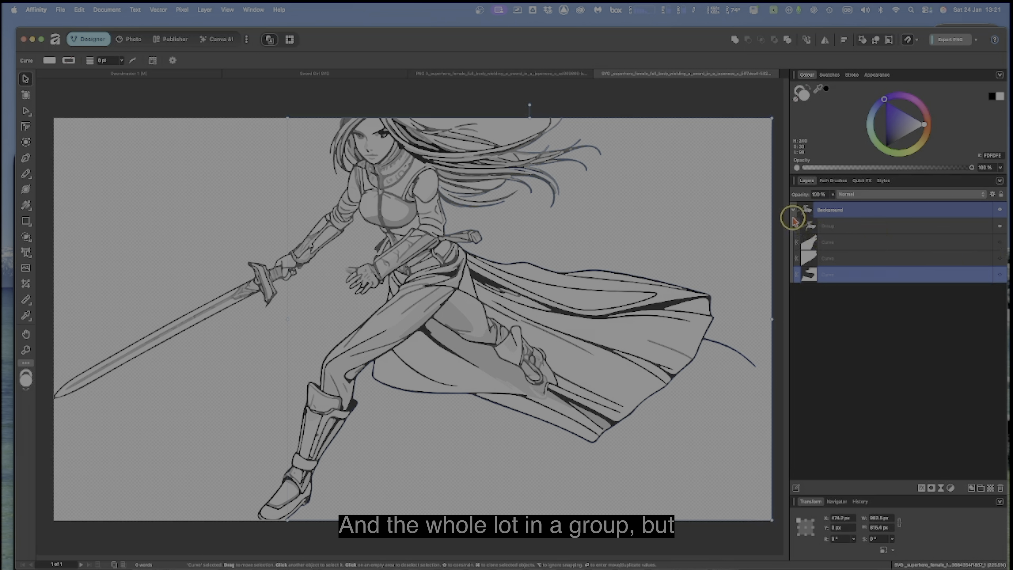
Step: Examine the curves in the group nested in the Background layer, then collapse the layers and clear the selection
{"action": "left_click", "coordinate": [824, 227]}
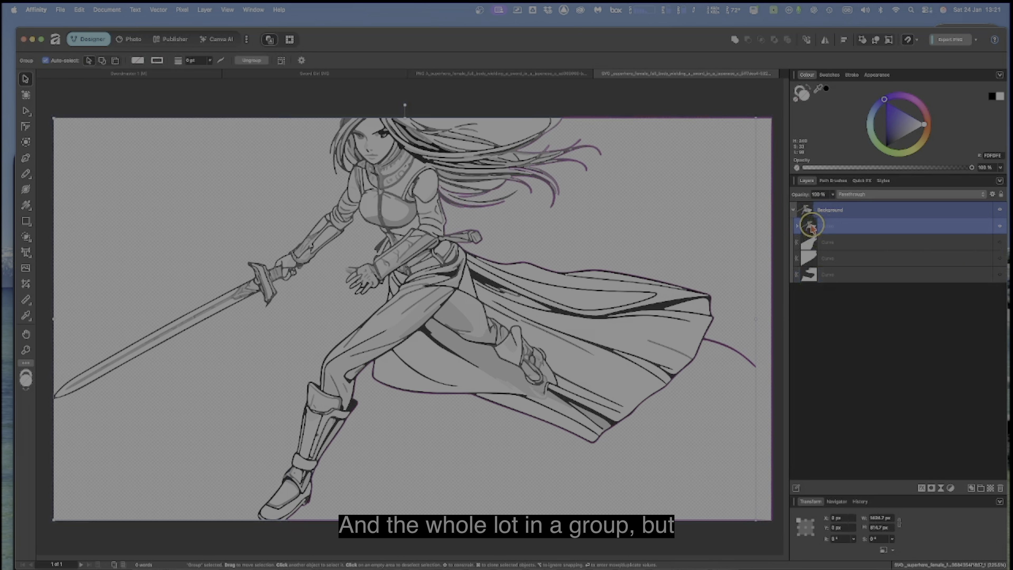
{"action": "left_click", "coordinate": [797, 227]}
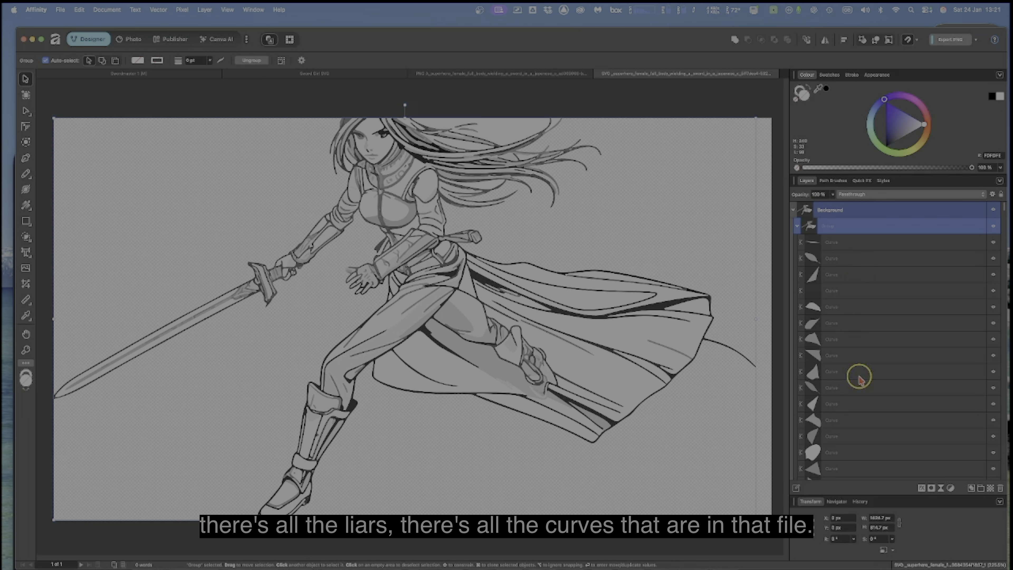
{"action": "left_click", "coordinate": [798, 227]}
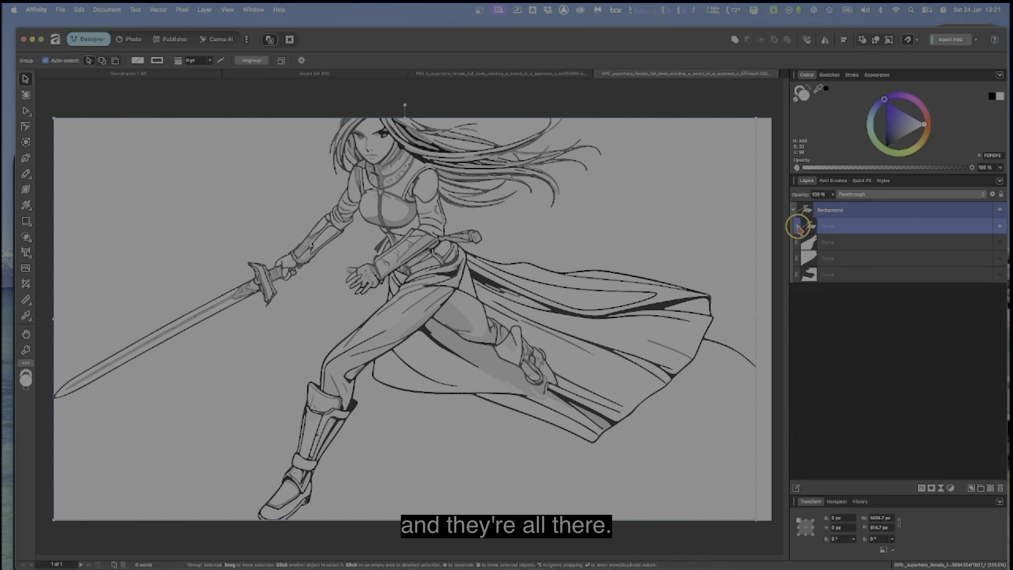
{"action": "left_click", "coordinate": [794, 211]}
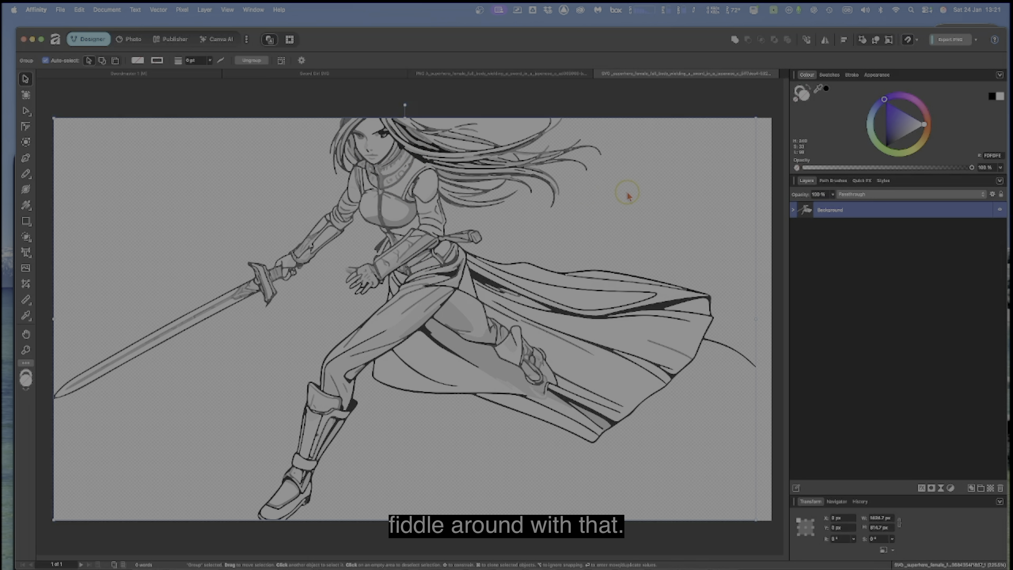
{"action": "left_click", "coordinate": [573, 111]}
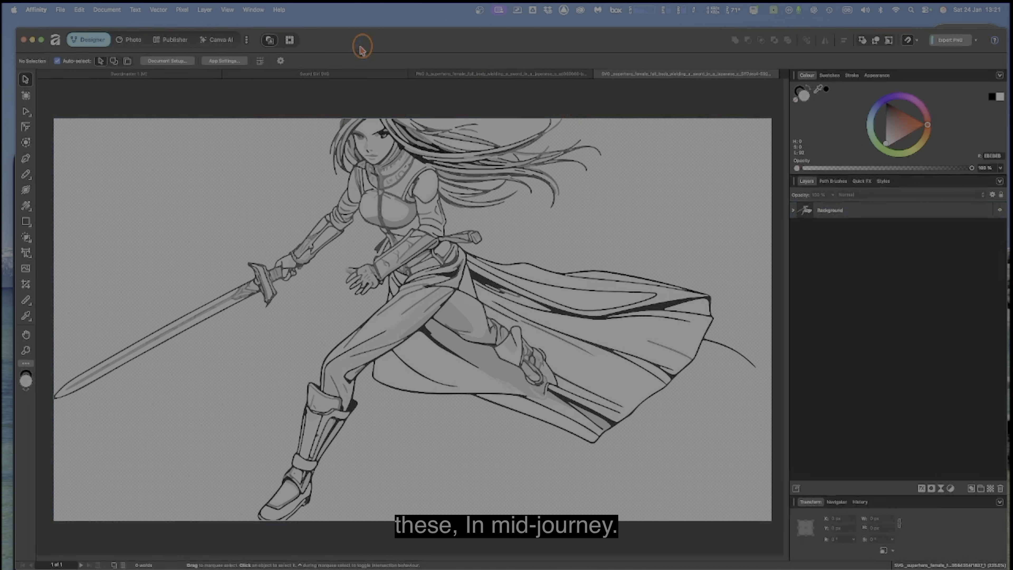
Step: Move the Affinity window down out of the way and bring the Midjourney browser window up in front of it
{"action": "left_click_drag", "start_coordinate": [353, 49], "coordinate": [410, 275]}
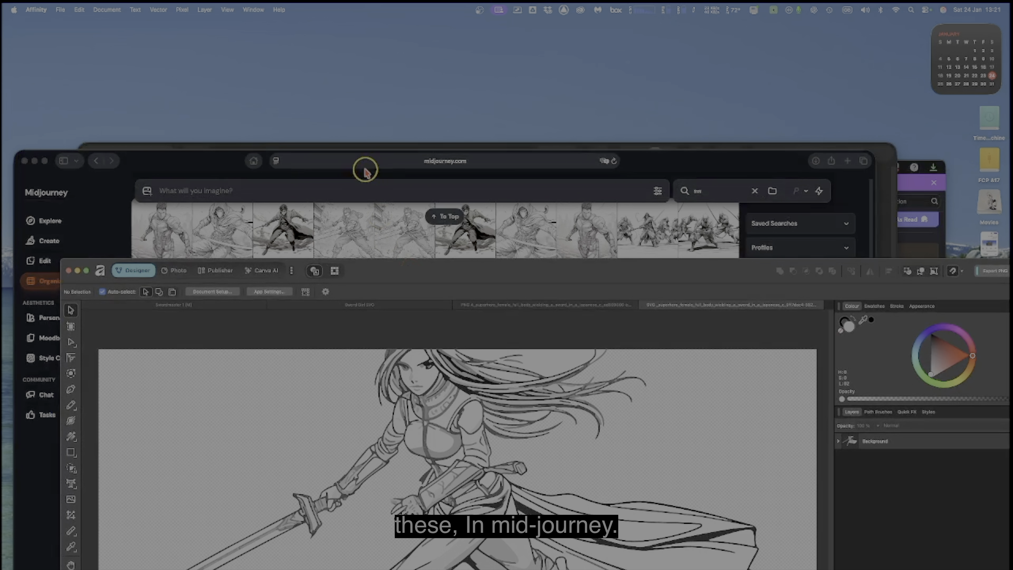
{"action": "left_click", "coordinate": [224, 164]}
{"action": "left_click_drag", "start_coordinate": [224, 164], "coordinate": [217, 37]}
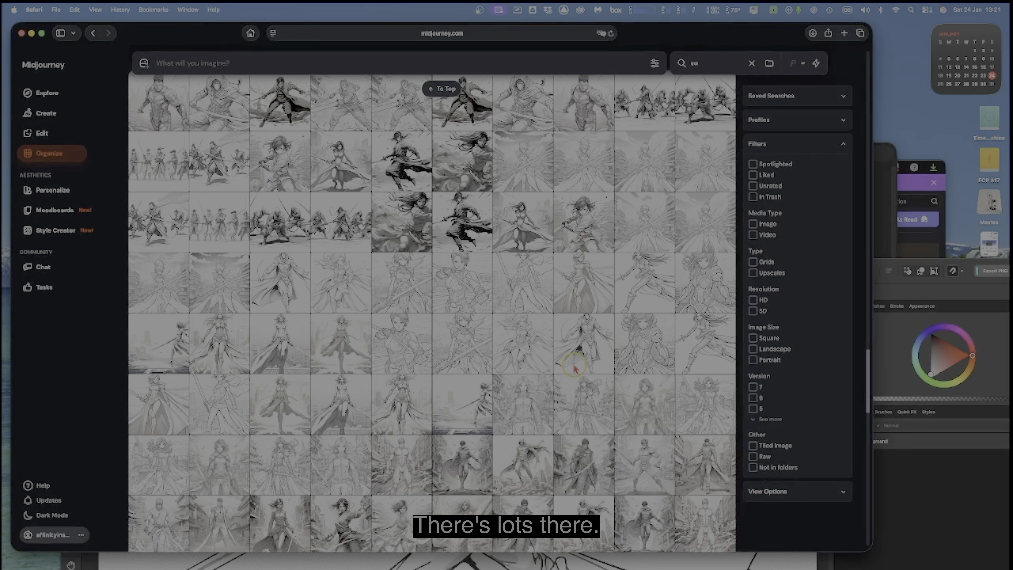
Step: View the upscaled image of the long-haired female superhero with a sword, highlight its prompt text, and return to the gallery
{"action": "left_click", "coordinate": [640, 297]}
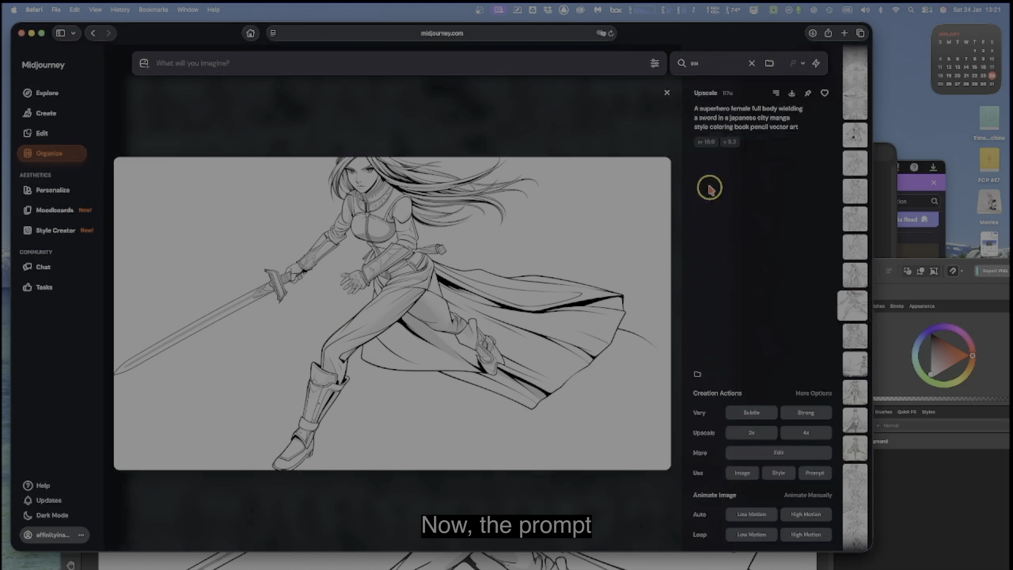
{"action": "mouse_move", "coordinate": [696, 109]}
{"action": "left_mouse_down"}
{"action": "mouse_move", "coordinate": [776, 134]}
{"action": "mouse_move", "coordinate": [798, 128]}
{"action": "left_mouse_up"}
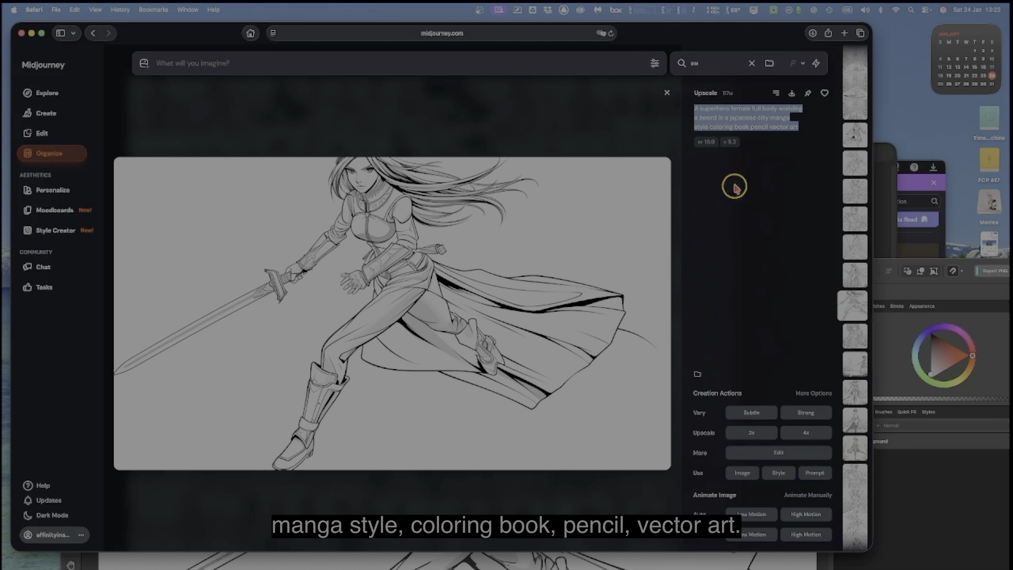
{"action": "left_click", "coordinate": [668, 96]}
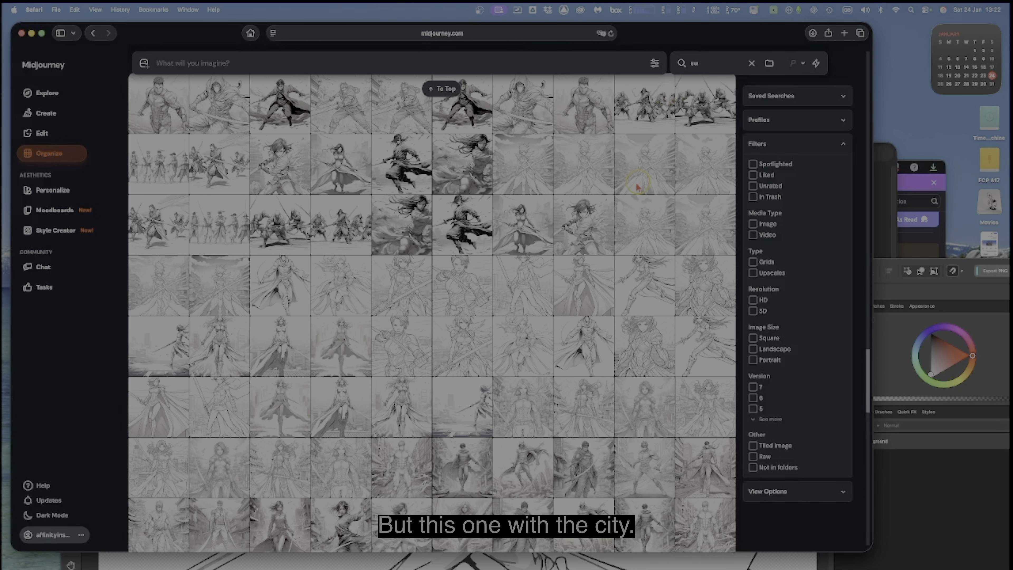
Step: View the image of the male sword fighter in a Japanese city, then browse the archive up to Sep 29, 2024
{"action": "left_click", "coordinate": [347, 119]}
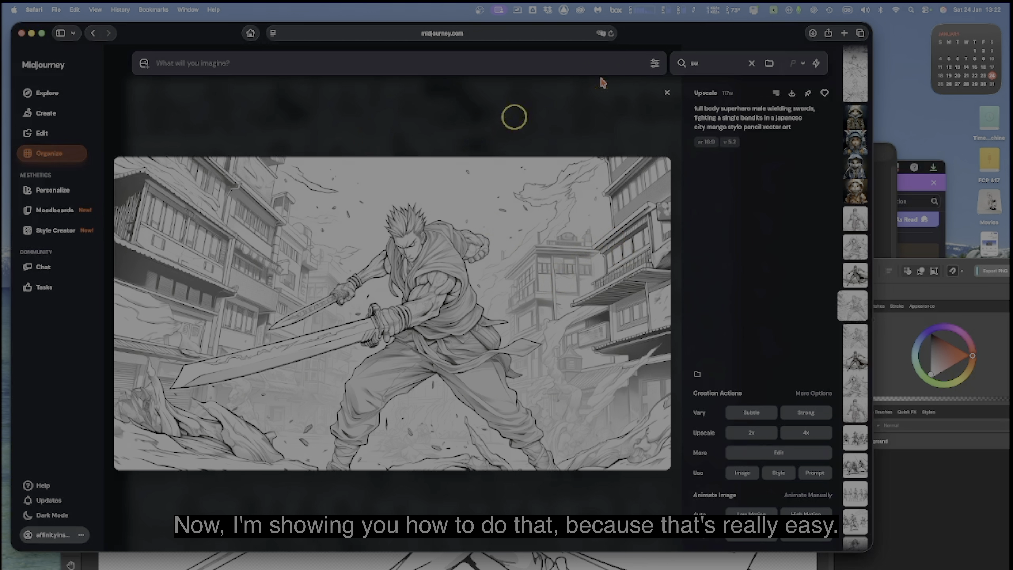
{"action": "left_click_drag", "start_coordinate": [650, 39], "coordinate": [676, 46]}
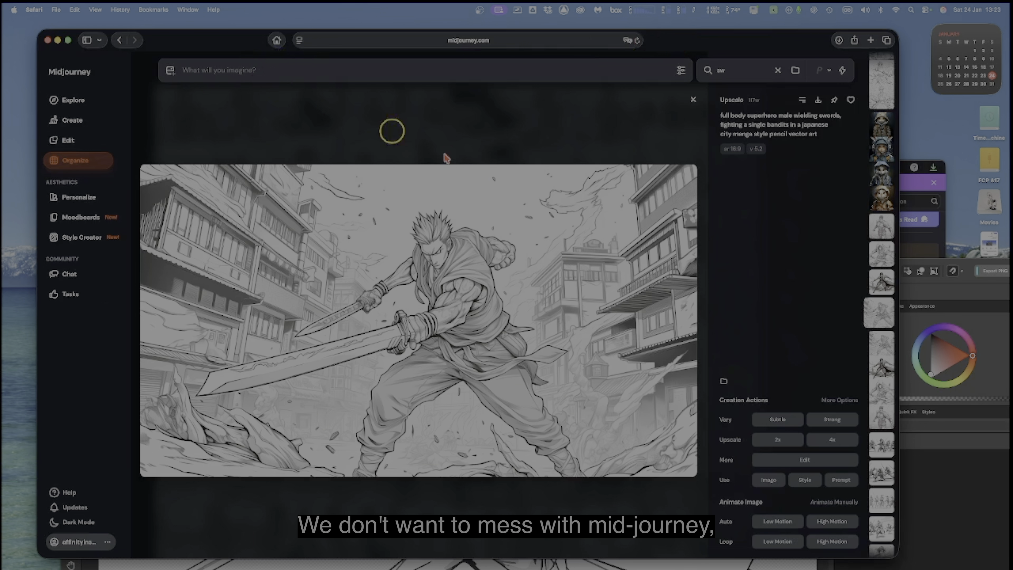
{"action": "left_click", "coordinate": [693, 102]}
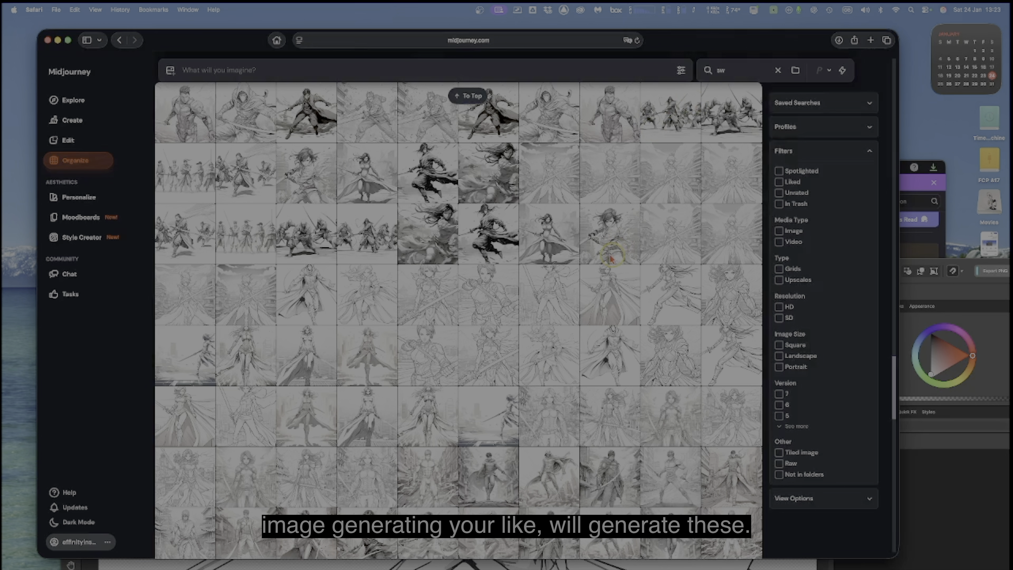
{"action": "scroll", "coordinate": [304, 156], "scroll_direction": "up", "scroll_amount": 2}
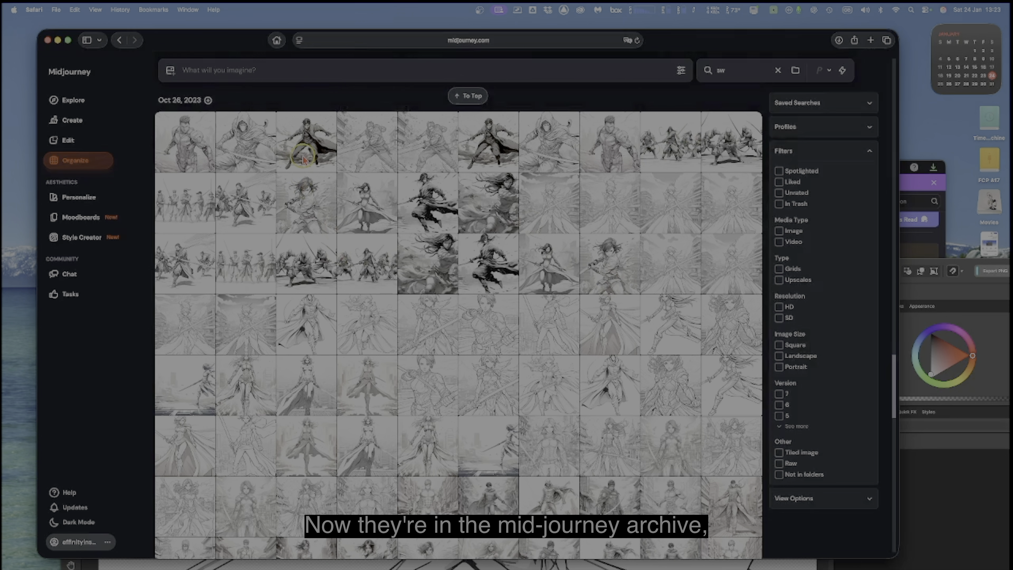
{"action": "scroll", "coordinate": [464, 199], "scroll_direction": "up", "scroll_amount": 10}
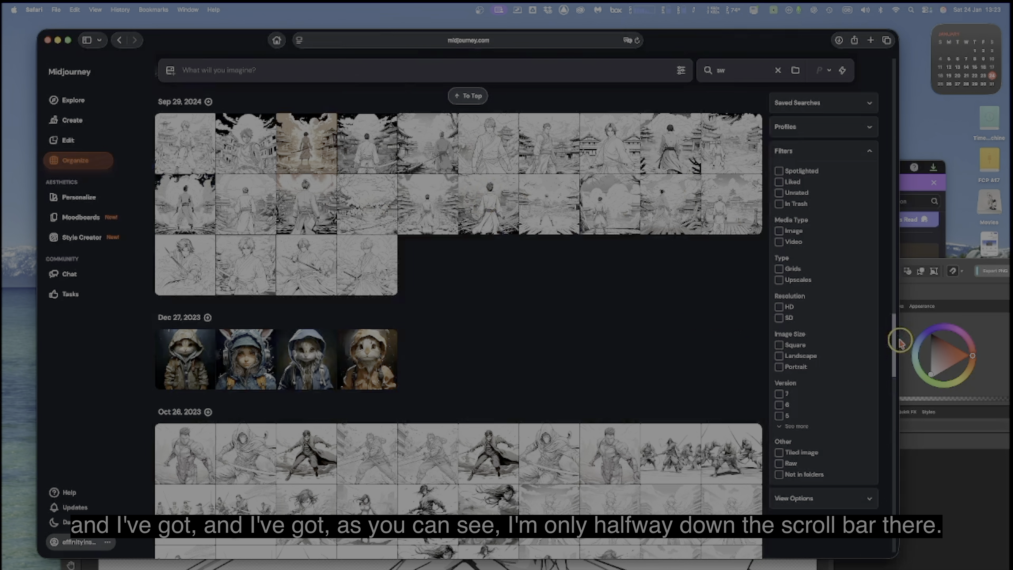
Step: Go back up to the newest archive images and view the black-and-white drawing of the female sword fighter above skyscrapers
{"action": "left_click_drag", "start_coordinate": [894, 339], "coordinate": [895, 298]}
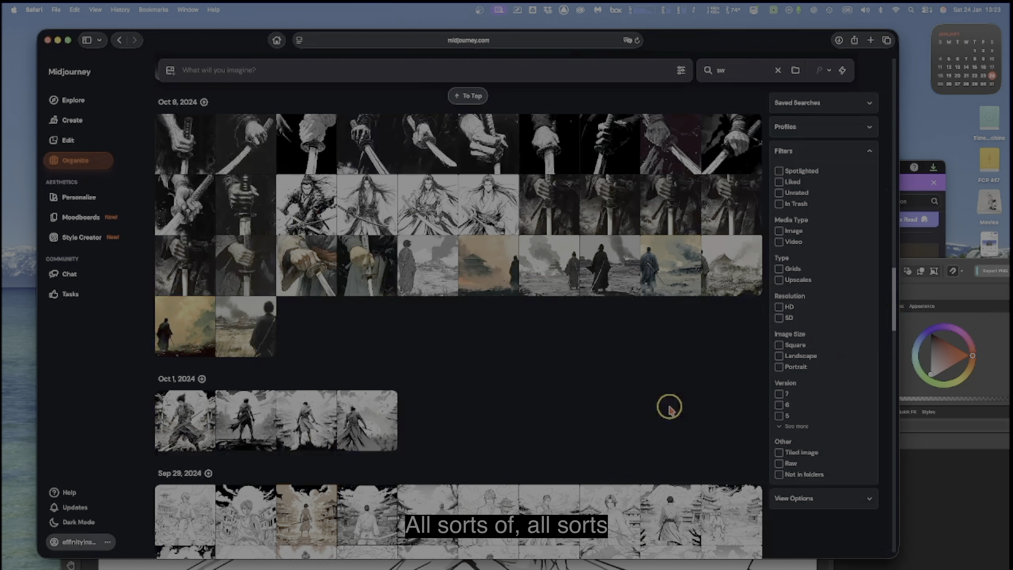
{"action": "scroll", "coordinate": [671, 399], "scroll_direction": "up", "scroll_amount": 8}
{"action": "scroll", "coordinate": [677, 383], "scroll_direction": "up", "scroll_amount": 10}
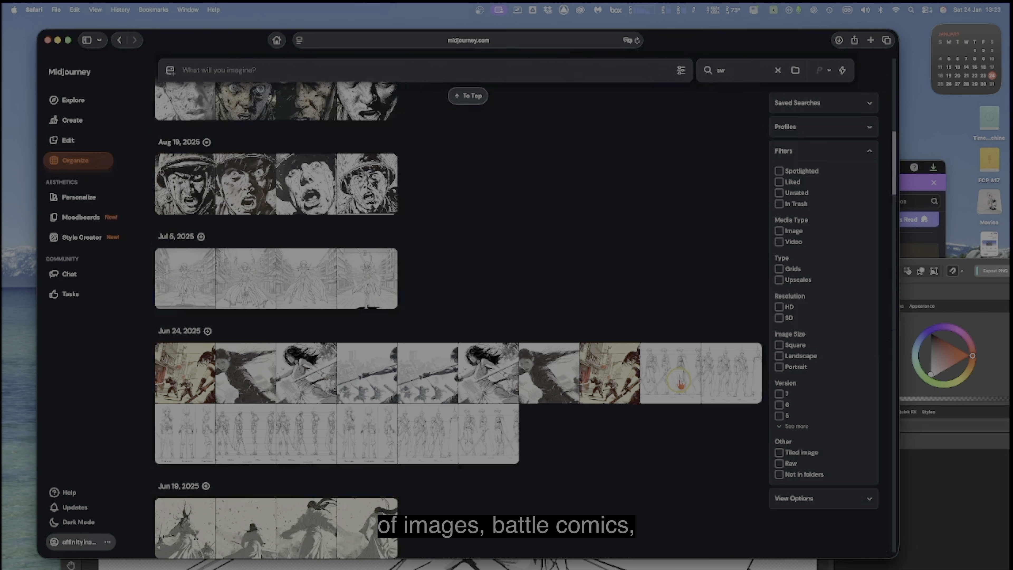
{"action": "scroll", "coordinate": [680, 384], "scroll_direction": "up", "scroll_amount": 15}
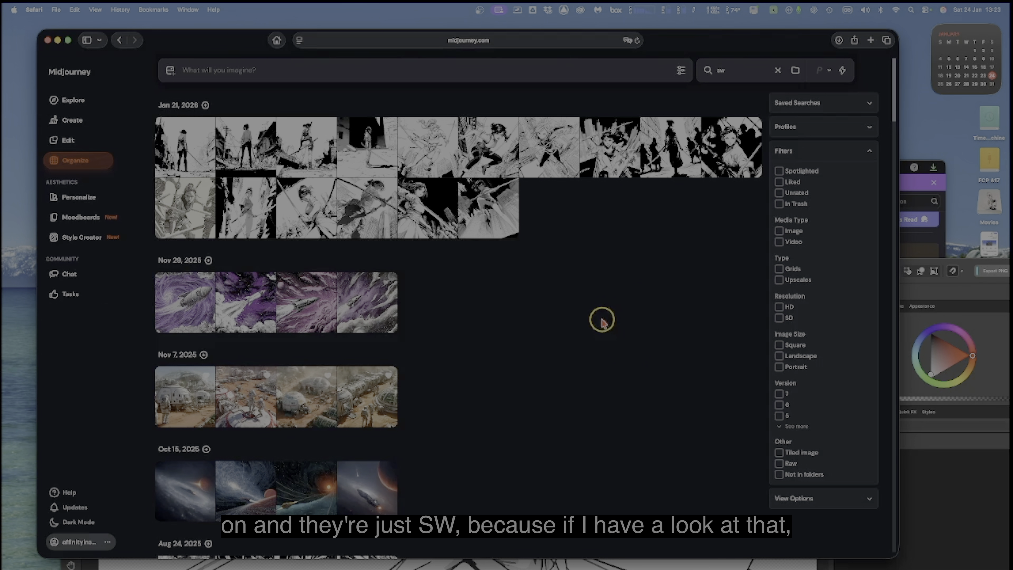
{"action": "scroll", "coordinate": [602, 318], "scroll_direction": "down", "scroll_amount": 5}
{"action": "scroll", "coordinate": [602, 324], "scroll_direction": "up", "scroll_amount": 4}
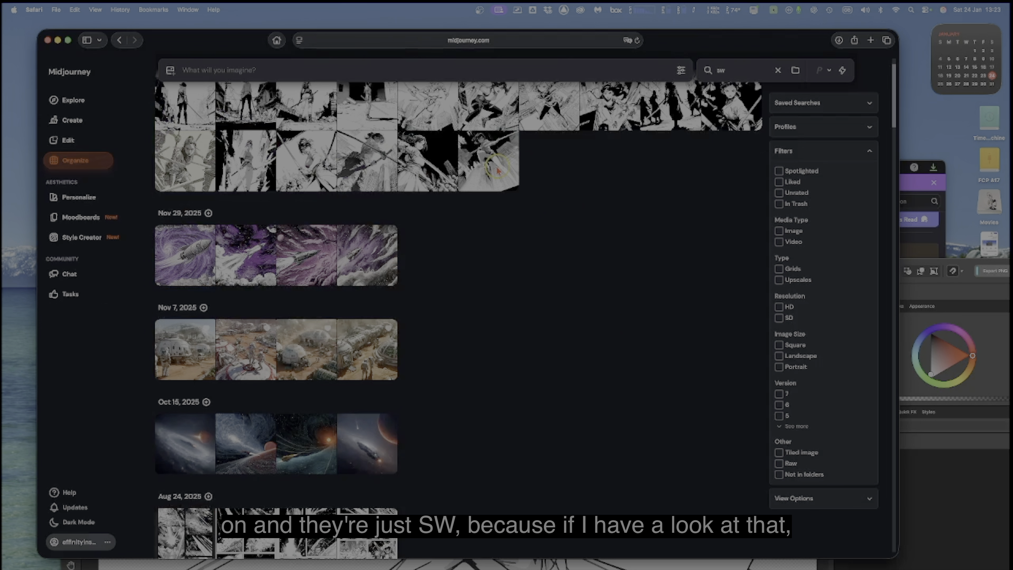
{"action": "left_click", "coordinate": [480, 169]}
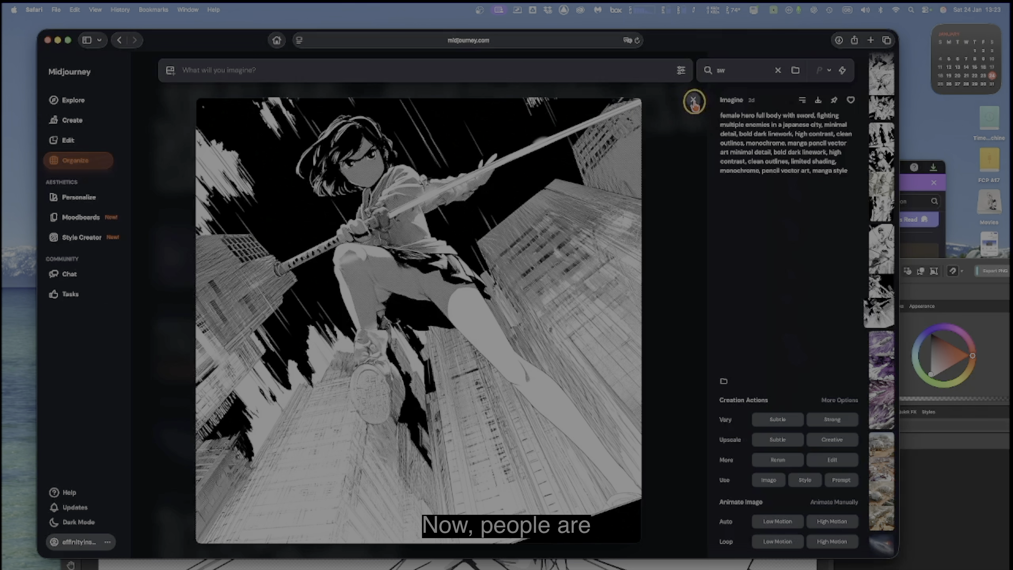
{"action": "left_click", "coordinate": [694, 101]}
Step: Browse the archive down to Apr 17, 2023, and view the October 2023 pencil drawing of the female hero with a sword
{"action": "scroll", "coordinate": [618, 274], "scroll_direction": "down", "scroll_amount": 4}
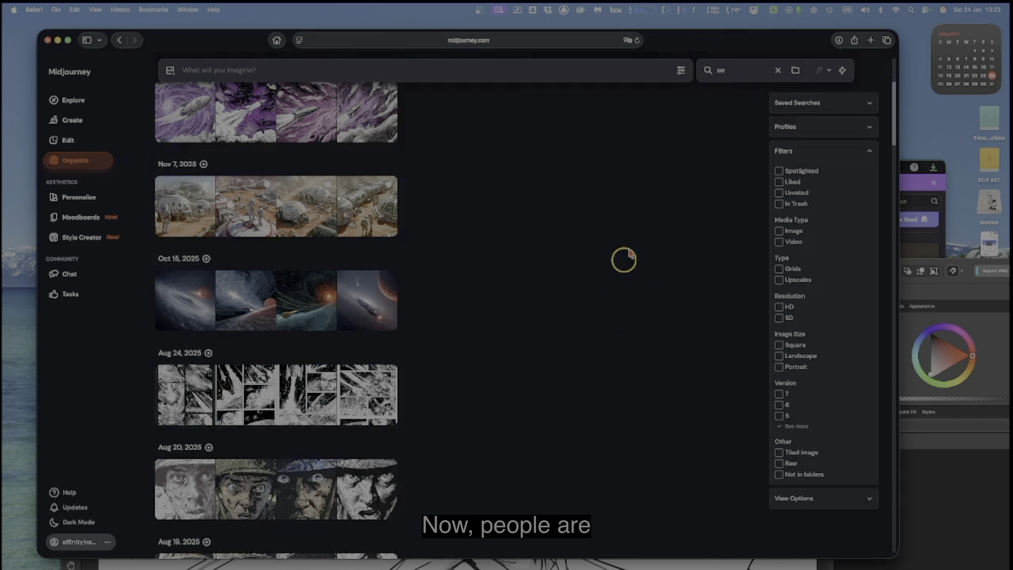
{"action": "mouse_move", "coordinate": [894, 113]}
{"action": "left_click_drag", "start_coordinate": [895, 115], "coordinate": [893, 387]}
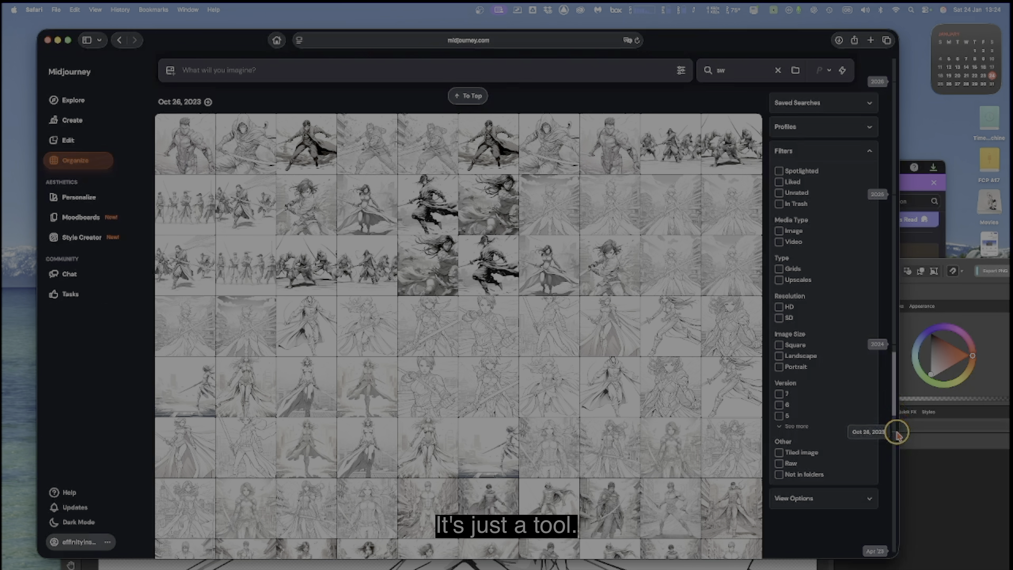
{"action": "scroll", "coordinate": [519, 407], "scroll_direction": "down", "scroll_amount": 8}
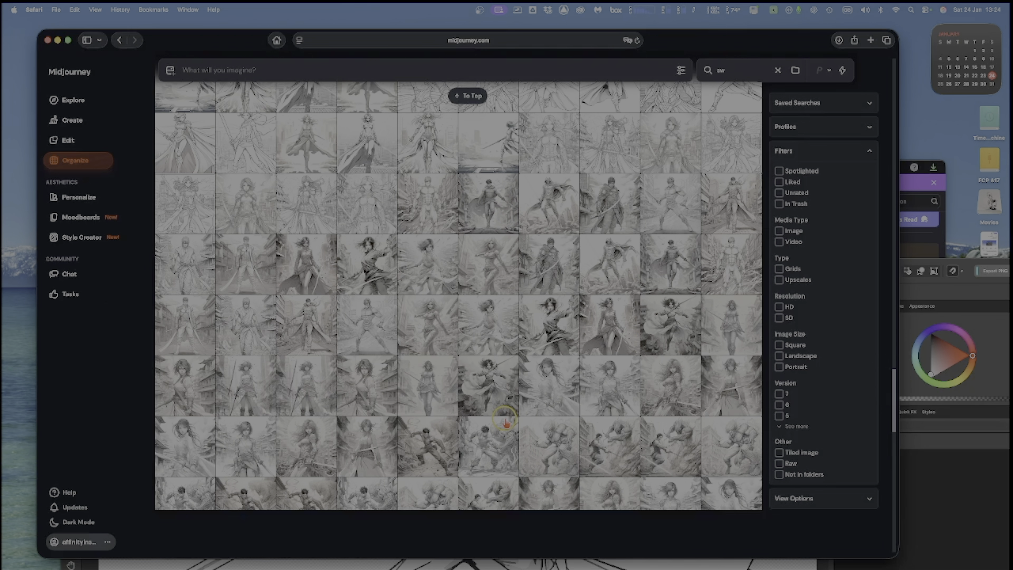
{"action": "scroll", "coordinate": [505, 422], "scroll_direction": "down", "scroll_amount": 10}
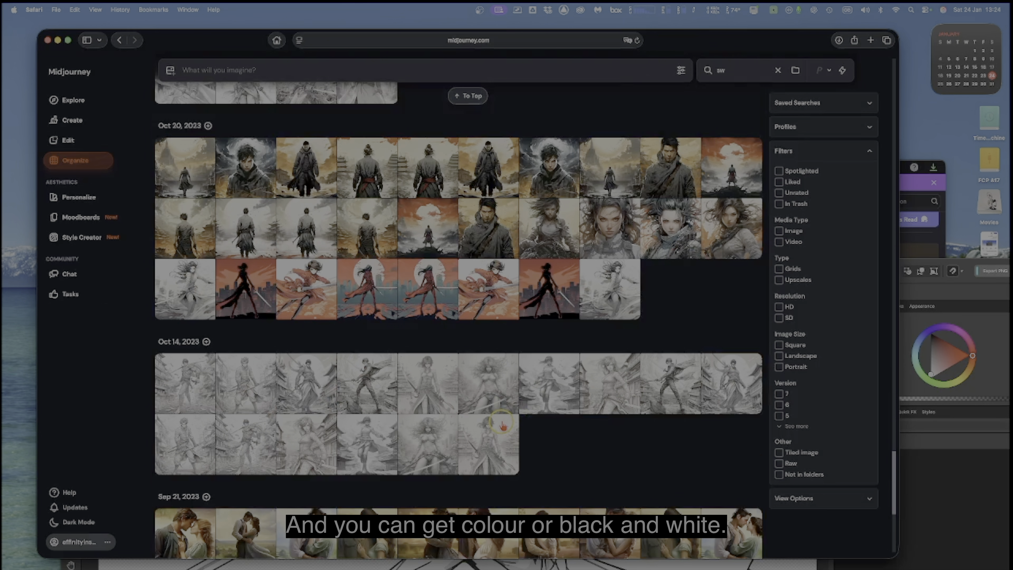
{"action": "scroll", "coordinate": [514, 434], "scroll_direction": "down", "scroll_amount": 5}
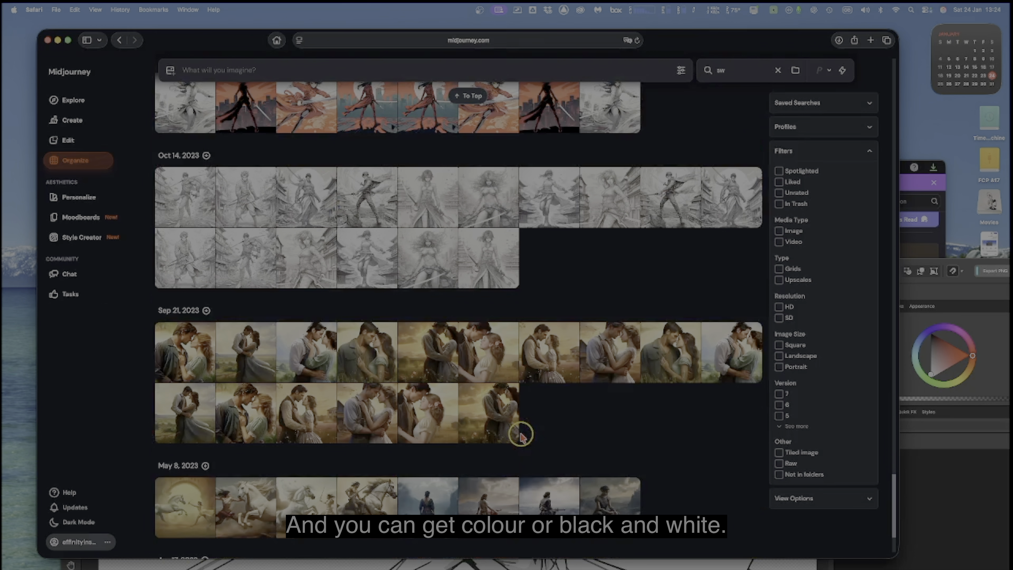
{"action": "scroll", "coordinate": [523, 433], "scroll_direction": "down", "scroll_amount": 3}
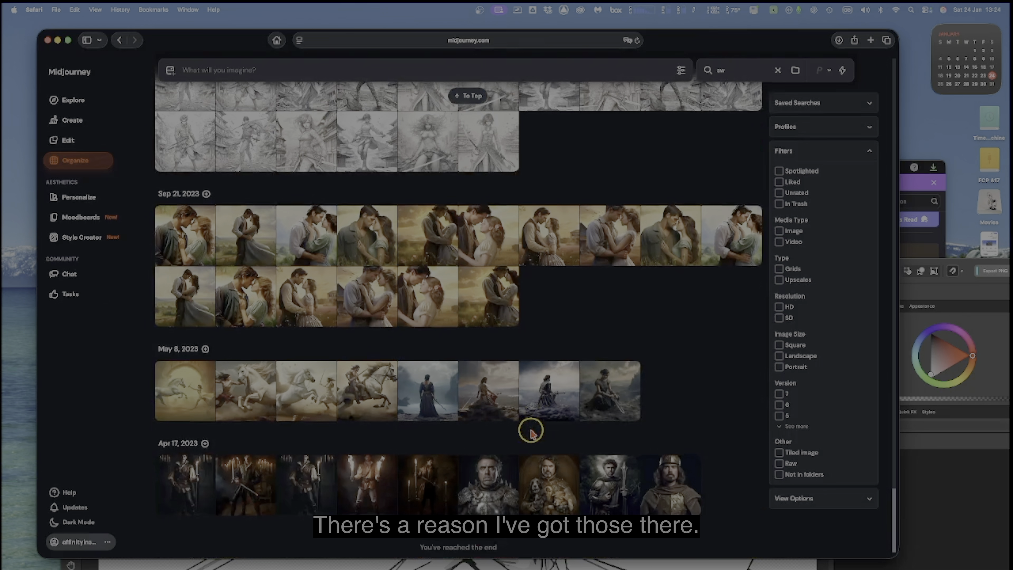
{"action": "scroll", "coordinate": [531, 432], "scroll_direction": "up", "scroll_amount": 10}
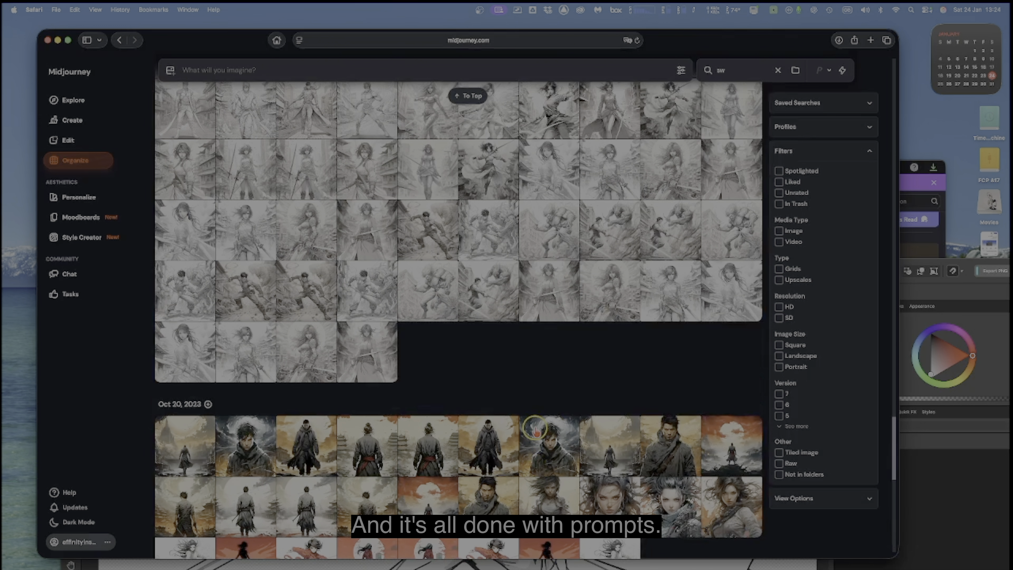
{"action": "scroll", "coordinate": [536, 427], "scroll_direction": "up", "scroll_amount": 3}
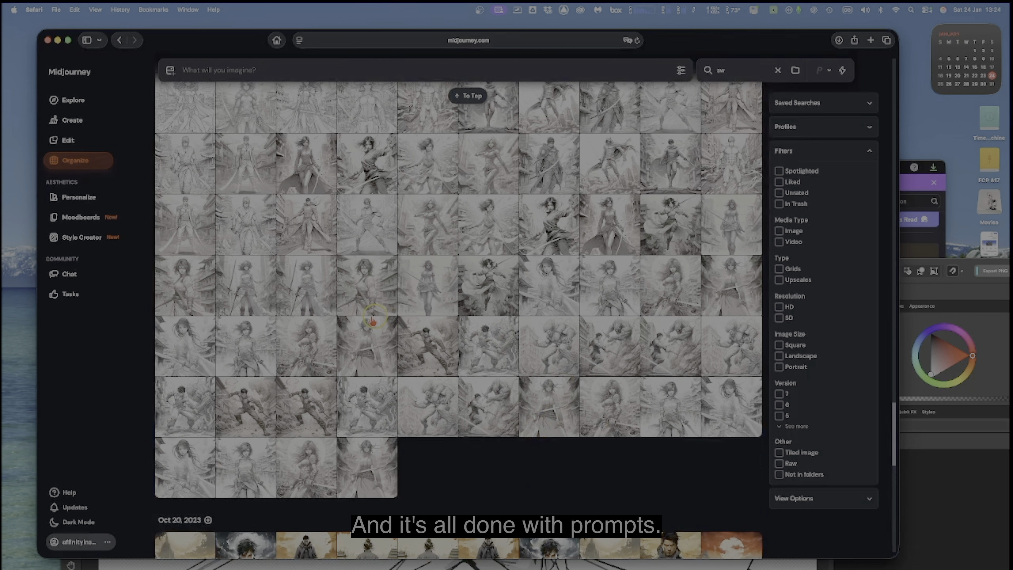
{"action": "left_click", "coordinate": [365, 348]}
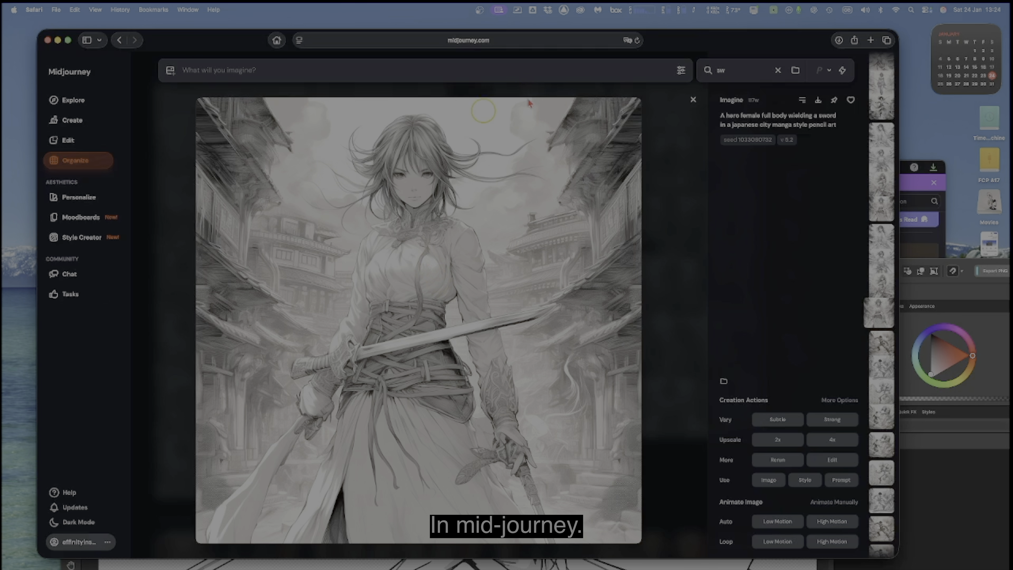
{"action": "left_click", "coordinate": [693, 101]}
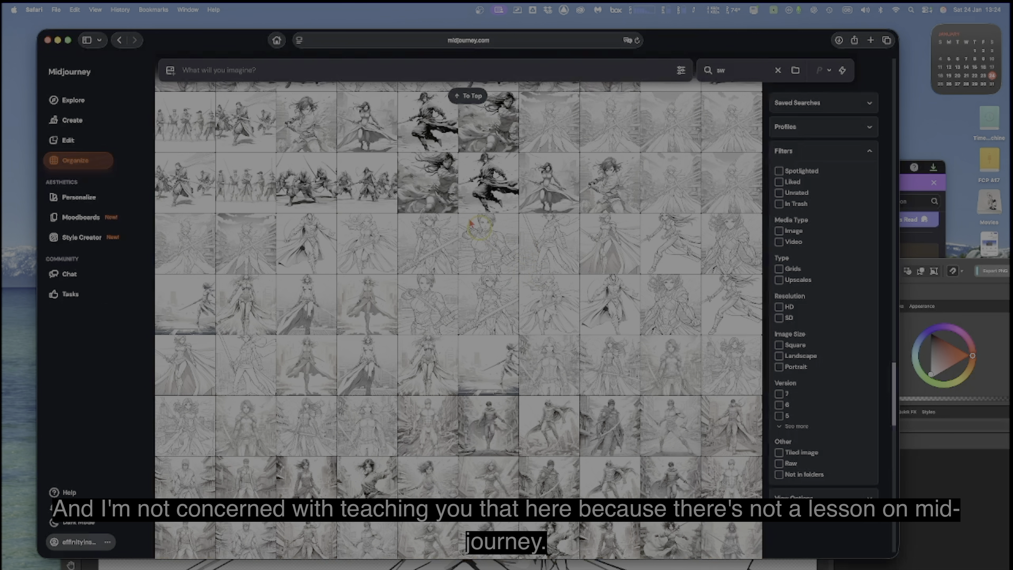
Step: Minimise the Midjourney browser window and move the Finder window showing the Swords folder up in front of Affinity
{"action": "left_click", "coordinate": [58, 43]}
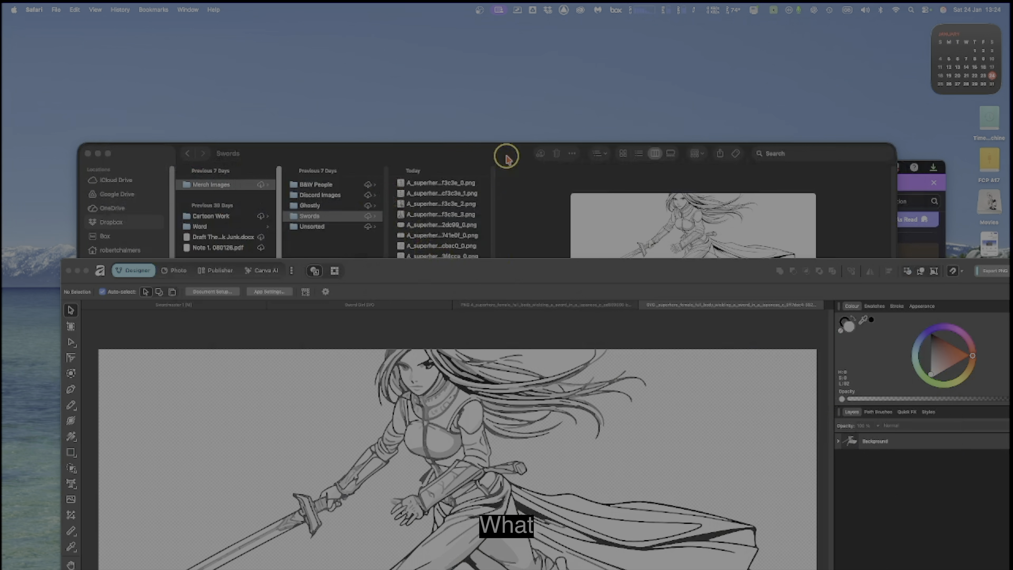
{"action": "left_click", "coordinate": [445, 152]}
{"action": "left_click_drag", "start_coordinate": [446, 152], "coordinate": [403, 38]}
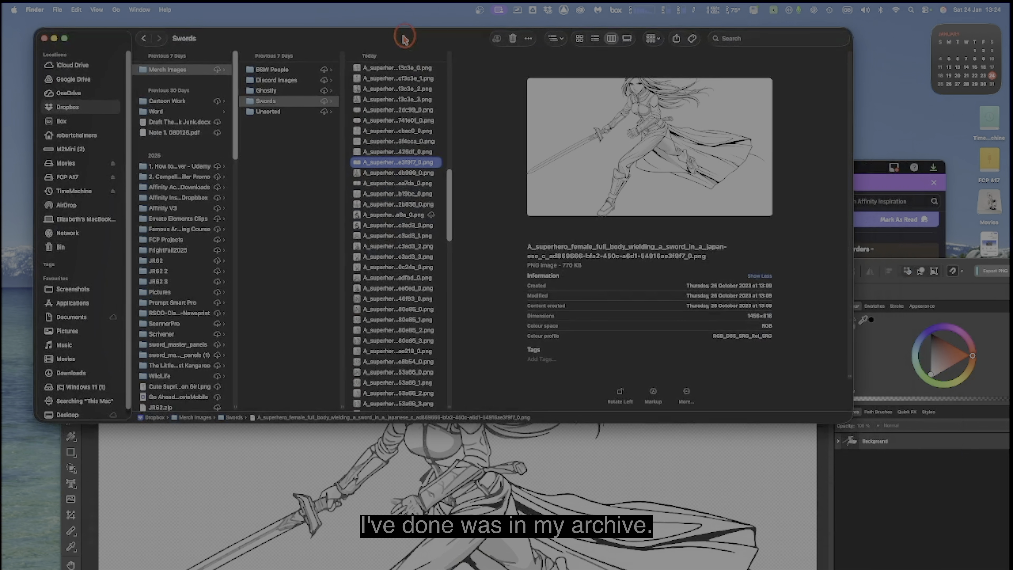
Step: In the Discord Images folder, preview a romance image from Romance Collection and a sword drawing from Swordmaster 1
{"action": "left_click", "coordinate": [279, 80]}
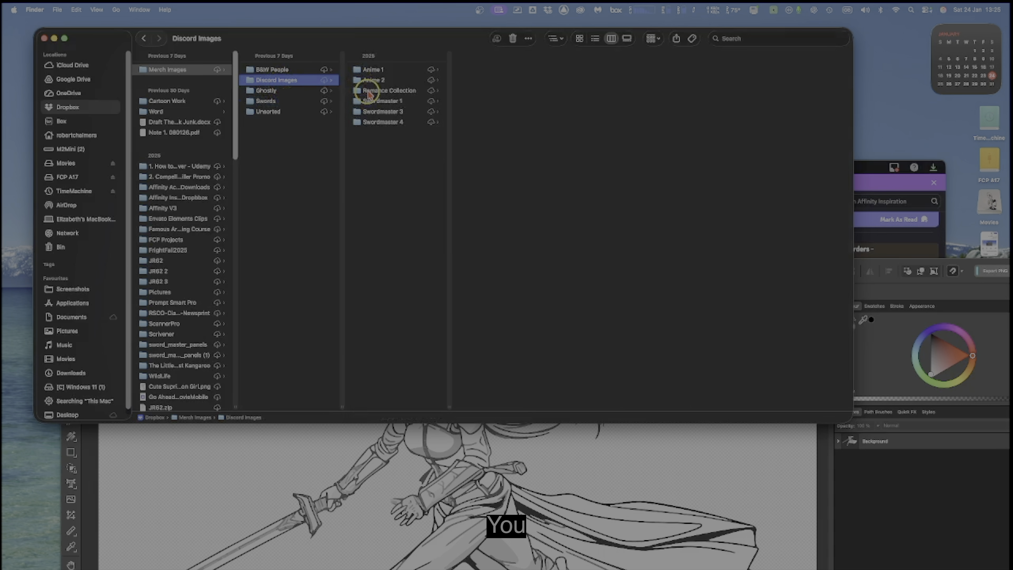
{"action": "left_click", "coordinate": [367, 92]}
{"action": "left_click", "coordinate": [474, 102]}
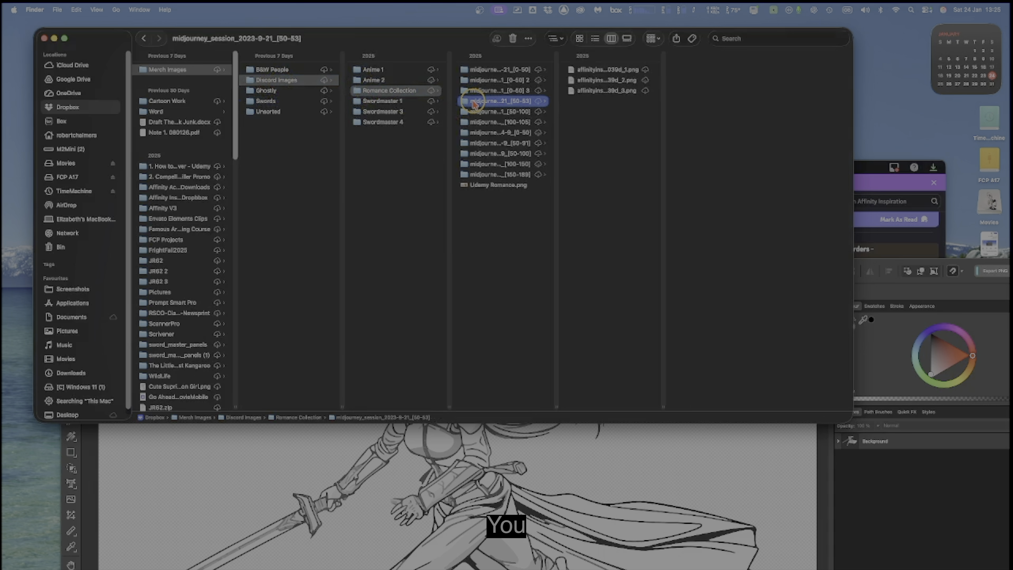
{"action": "left_click", "coordinate": [609, 91]}
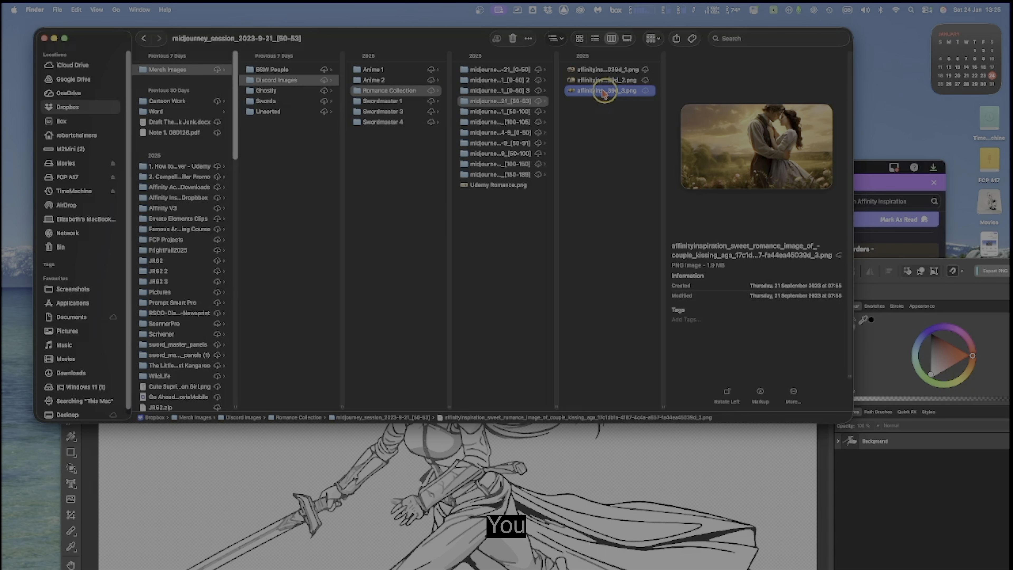
{"action": "left_click", "coordinate": [381, 92]}
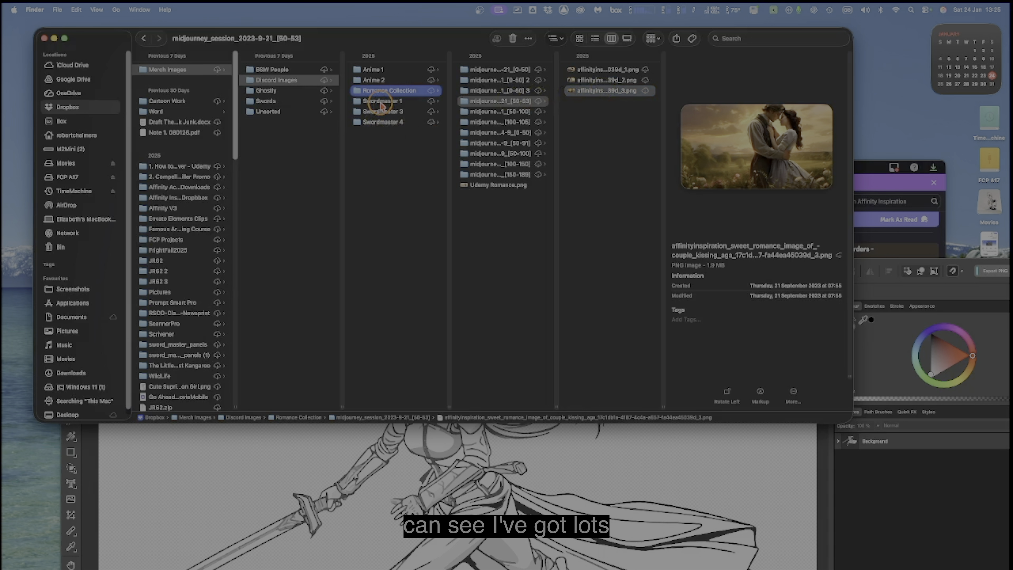
{"action": "left_click", "coordinate": [381, 103]}
{"action": "left_click", "coordinate": [491, 122]}
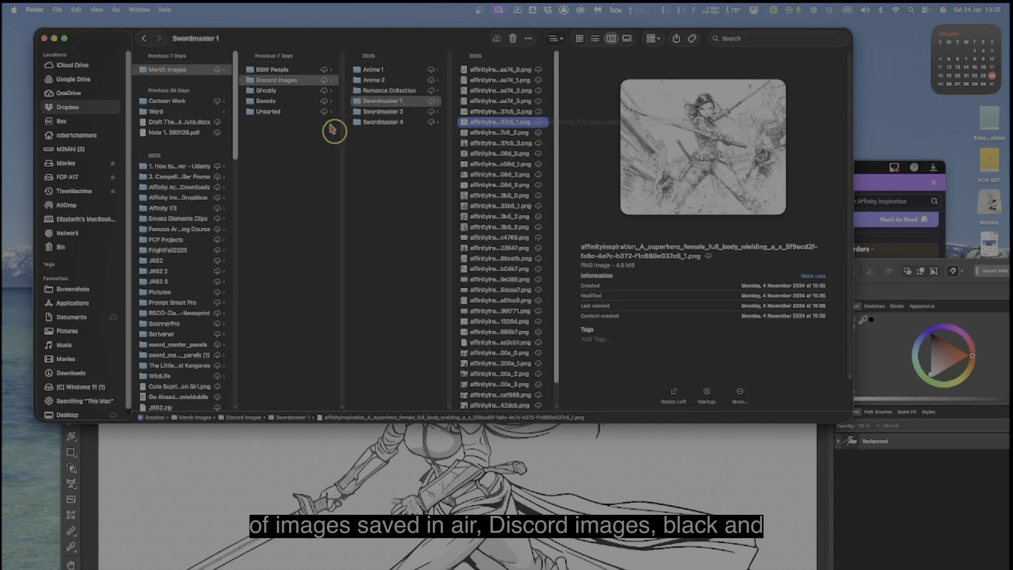
Step: Preview the train and pool room drawings in Random People b&w and a female hero drawing in the Swords folder
{"action": "left_click", "coordinate": [273, 70]}
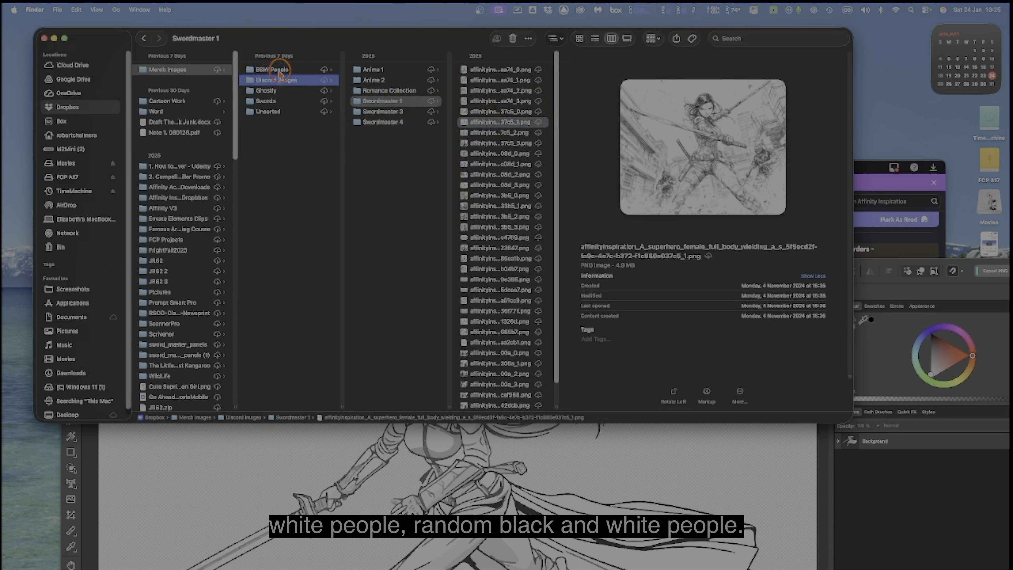
{"action": "left_click", "coordinate": [377, 70]}
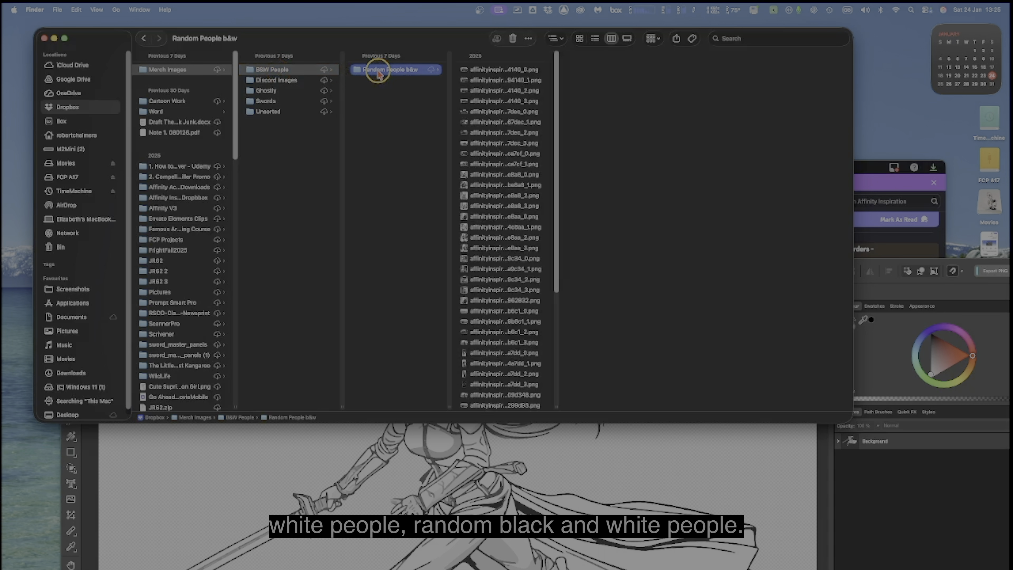
{"action": "left_click", "coordinate": [502, 112]}
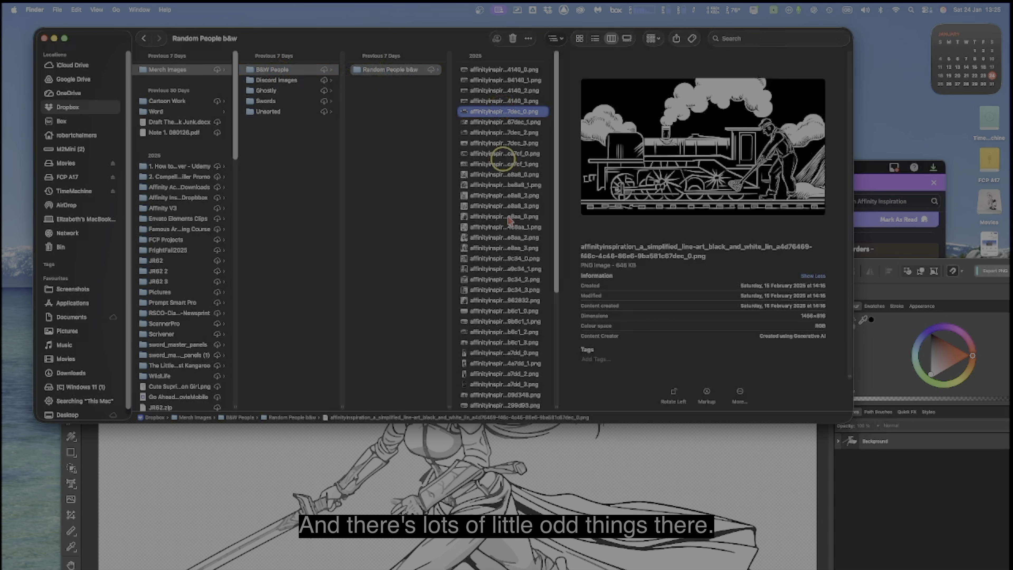
{"action": "left_click", "coordinate": [507, 258]}
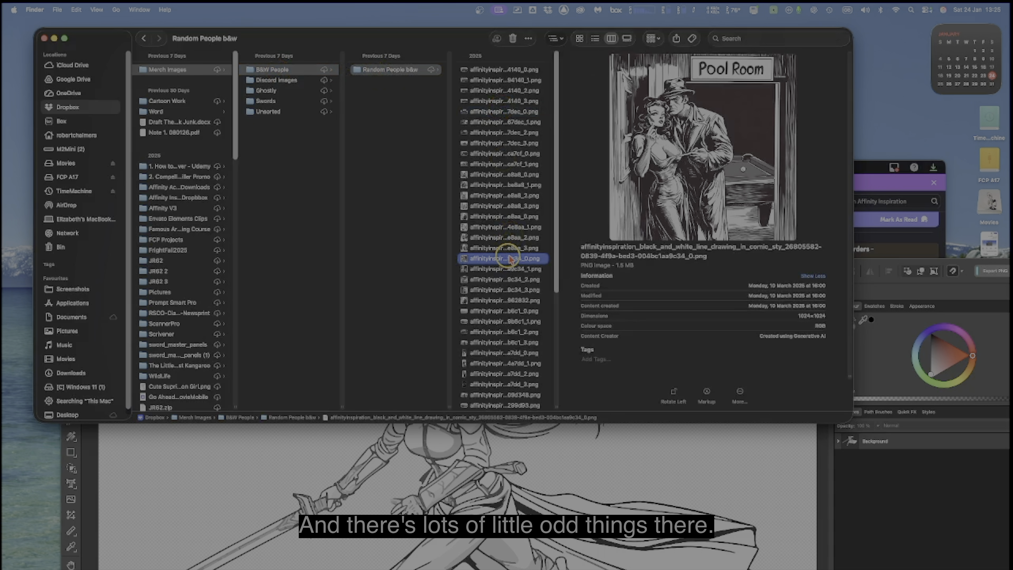
{"action": "left_click", "coordinate": [504, 321]}
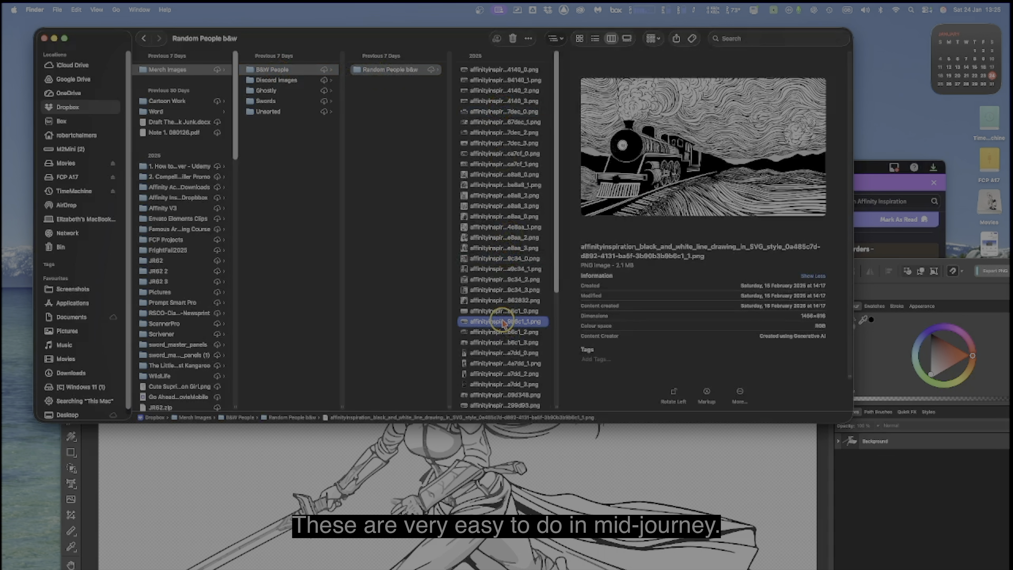
{"action": "left_click", "coordinate": [505, 343]}
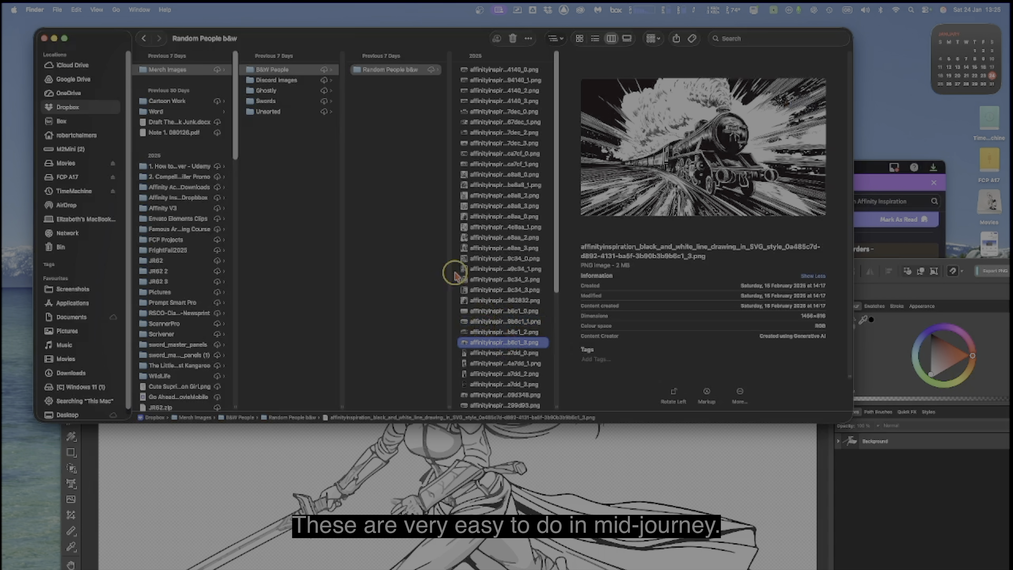
{"action": "left_click", "coordinate": [276, 102]}
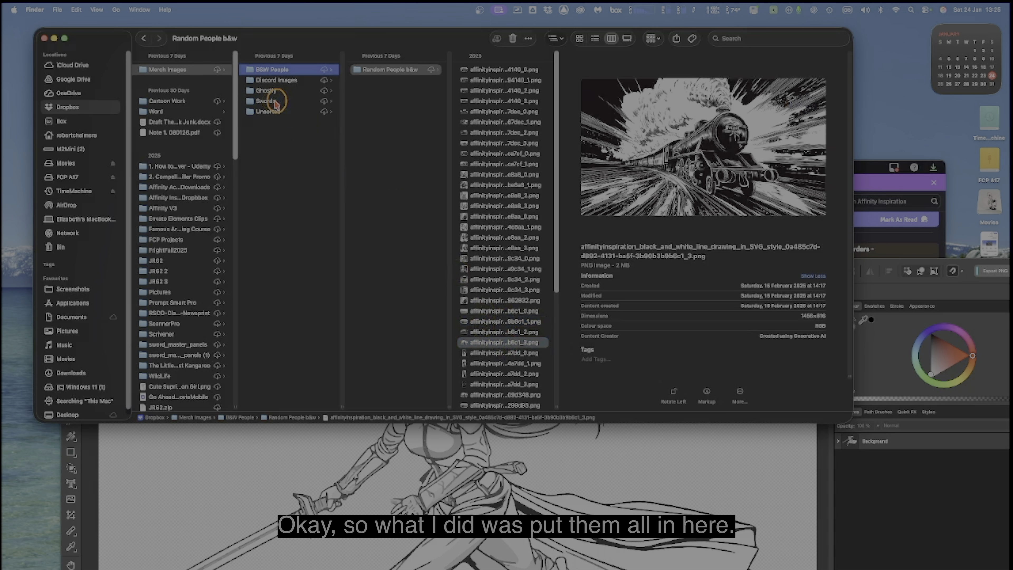
{"action": "left_click", "coordinate": [393, 133]}
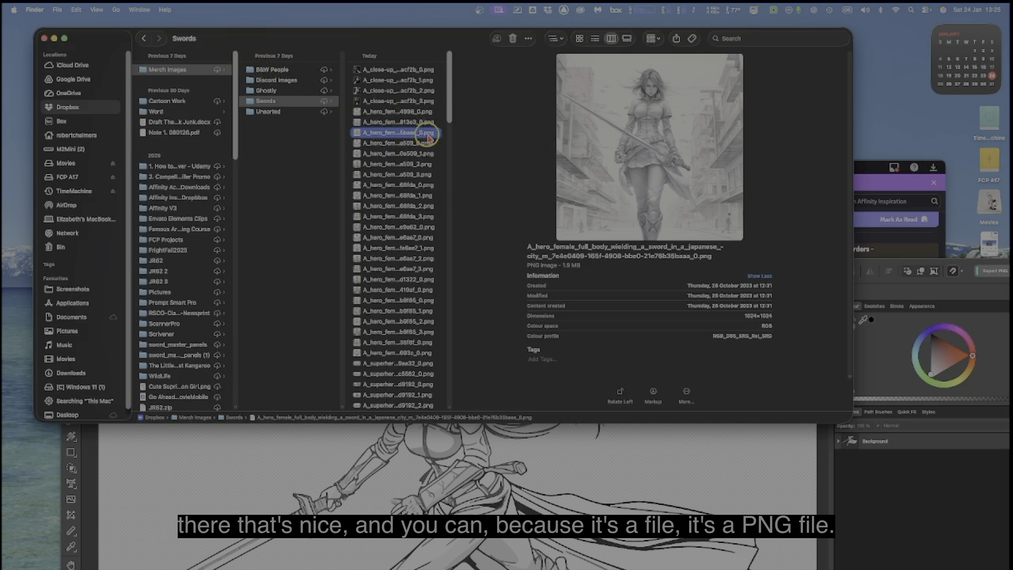
Step: Put Finder away and move the Affinity window back up, viewing the superhero PNG and the Sword Girl SVG document
{"action": "left_click", "coordinate": [54, 39]}
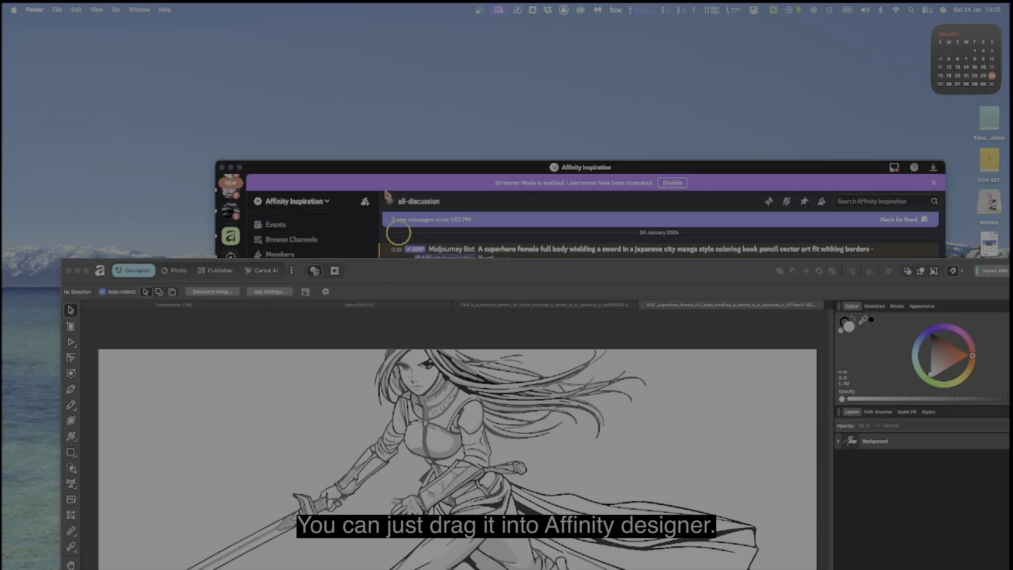
{"action": "left_click_drag", "start_coordinate": [391, 275], "coordinate": [362, 35]}
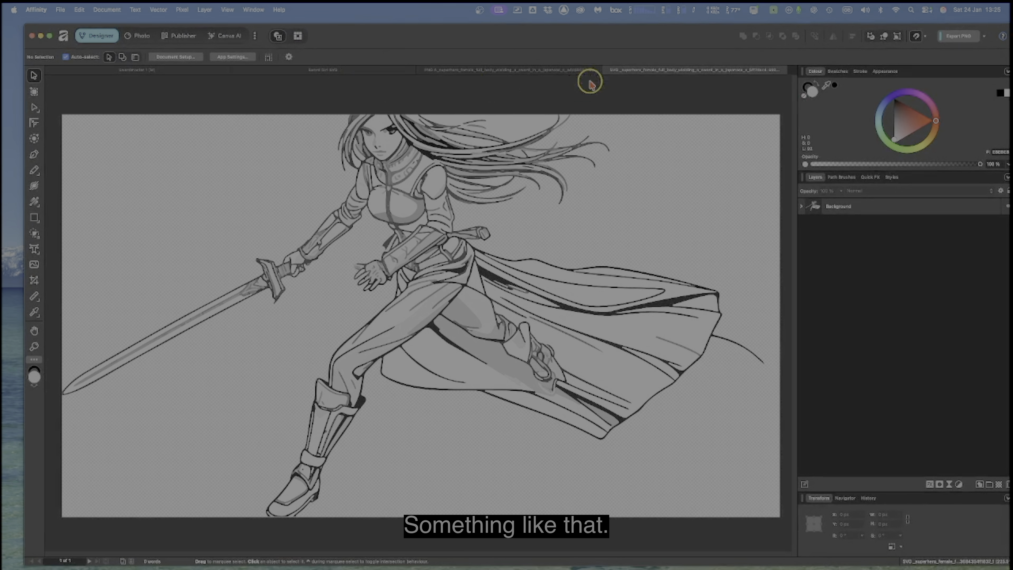
{"action": "left_click", "coordinate": [544, 71]}
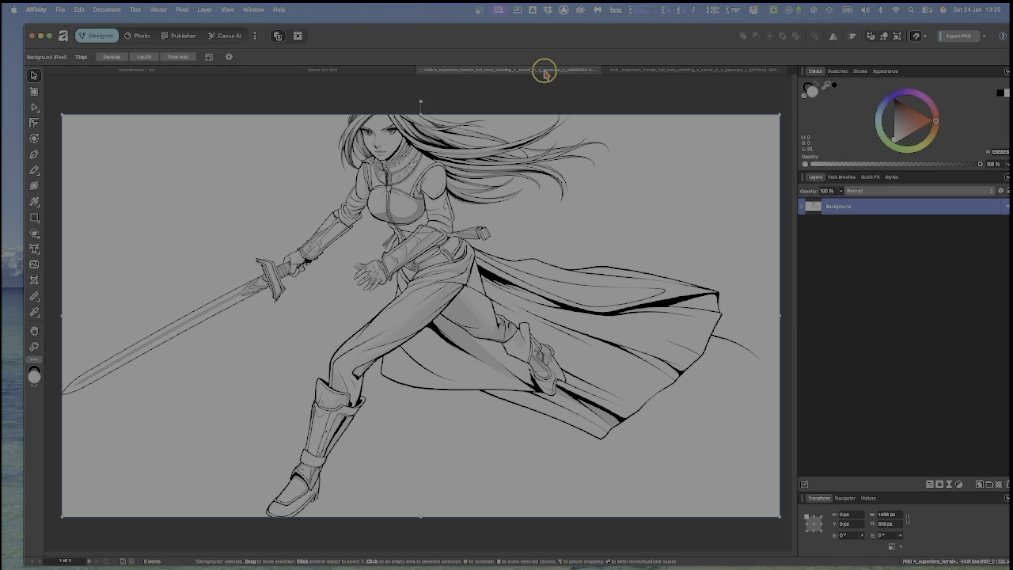
{"action": "left_click", "coordinate": [370, 79]}
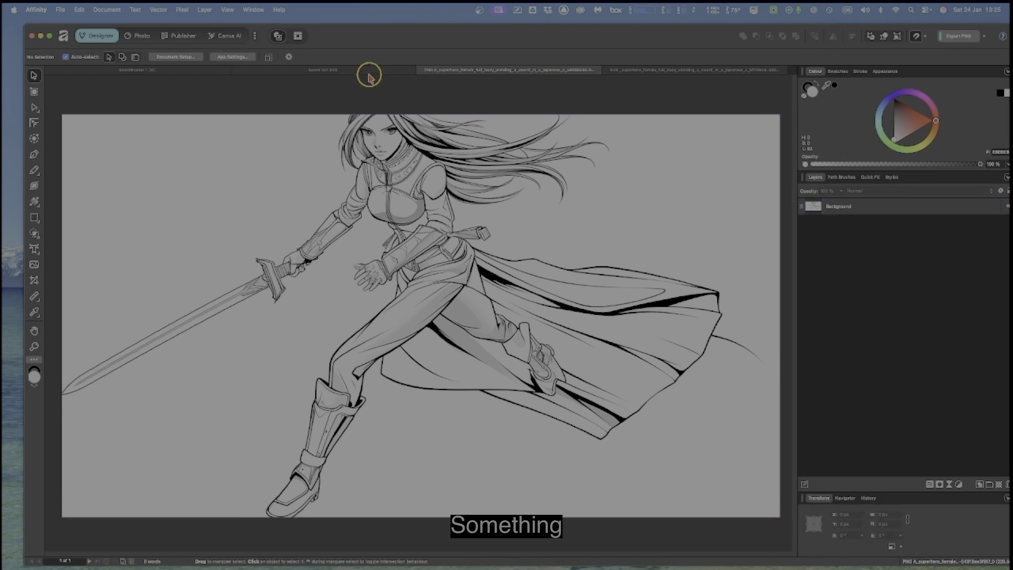
{"action": "left_click", "coordinate": [363, 72]}
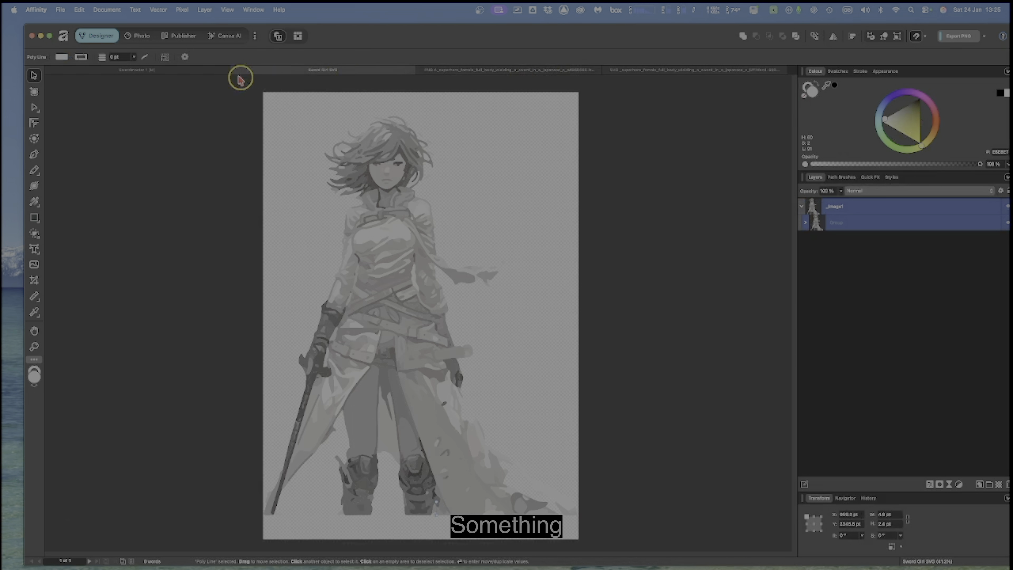
Step: Bring up the Swordmaster 1 document and make the original full-scene image layer visible again
{"action": "left_click", "coordinate": [182, 71]}
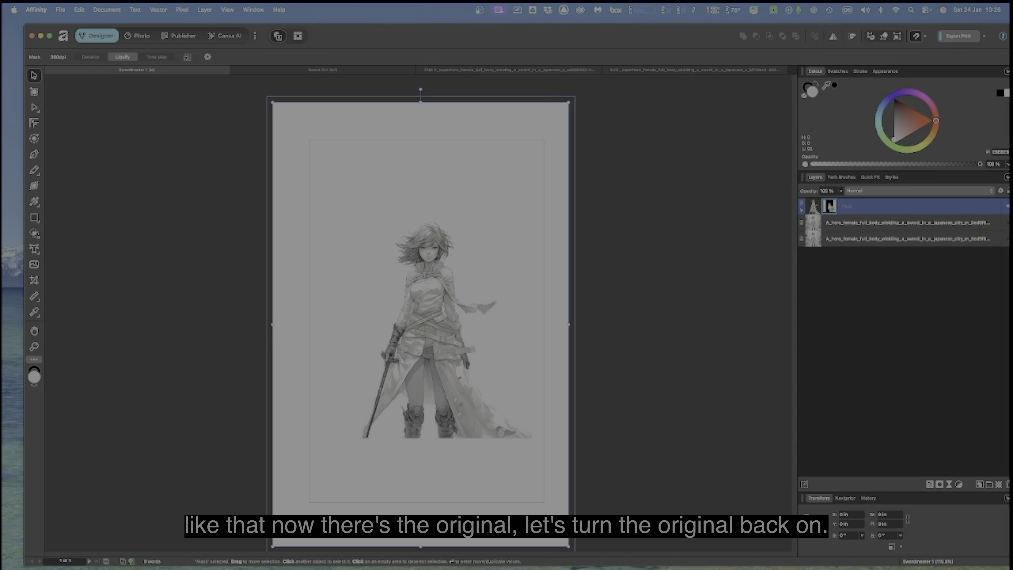
{"action": "left_click", "coordinate": [1006, 223]}
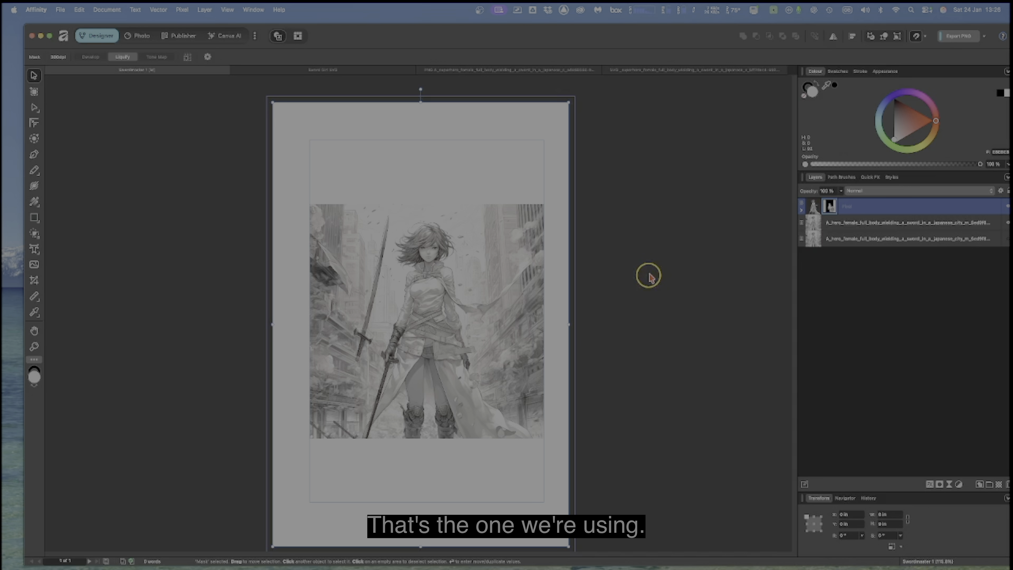
Step: In the superhero SVG document, examine the separated, hidden curves inside the Background layer, then collapse that layer
{"action": "left_click", "coordinate": [631, 74]}
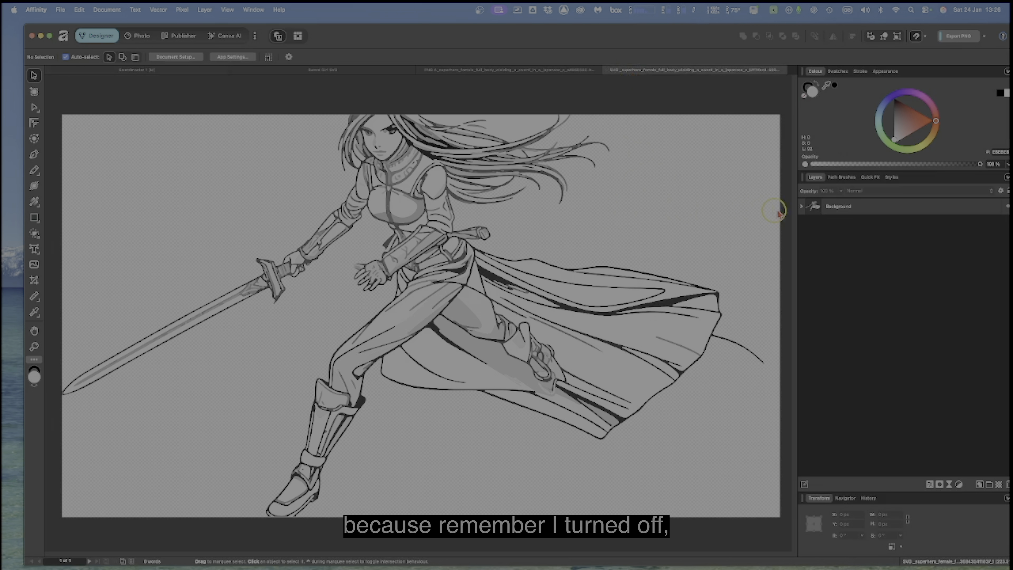
{"action": "left_click", "coordinate": [801, 206]}
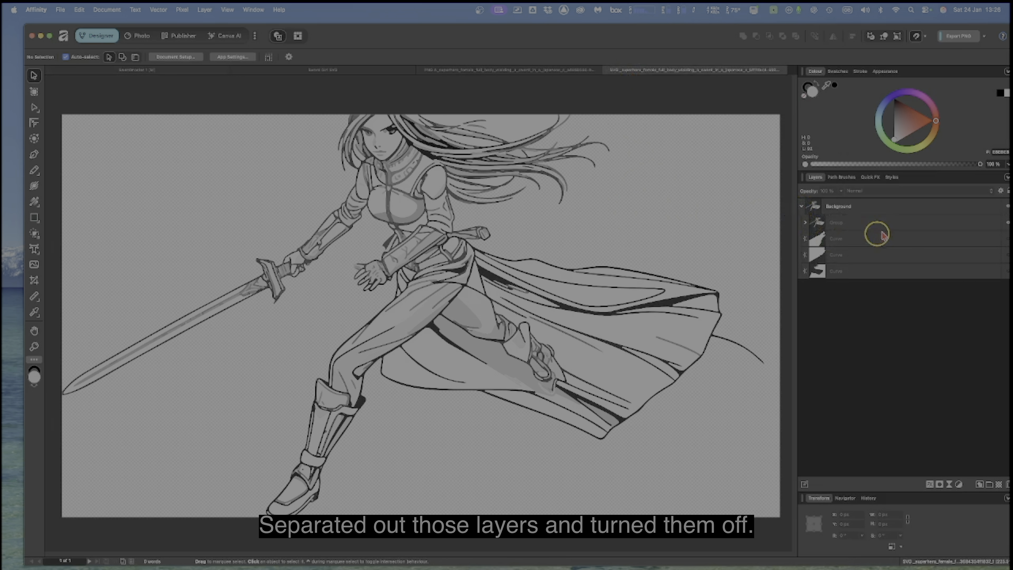
{"action": "left_click", "coordinate": [929, 243]}
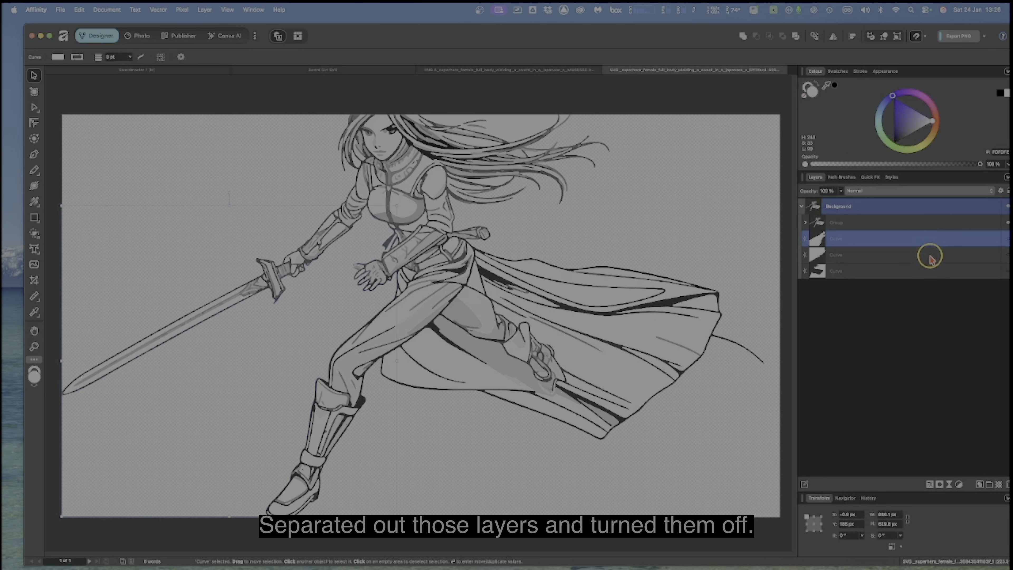
{"action": "left_click", "coordinate": [928, 254]}
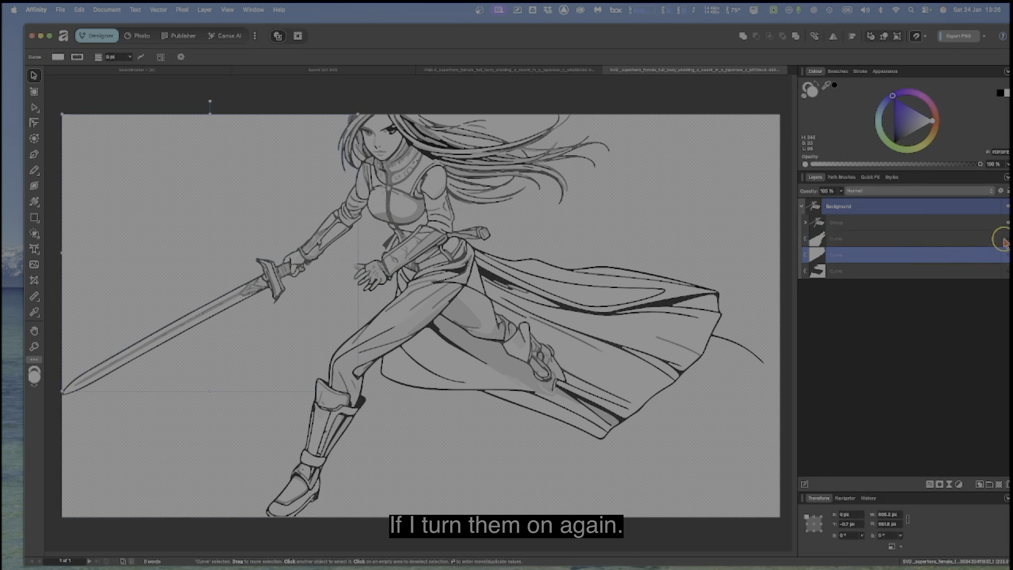
{"action": "left_click", "coordinate": [1004, 240]}
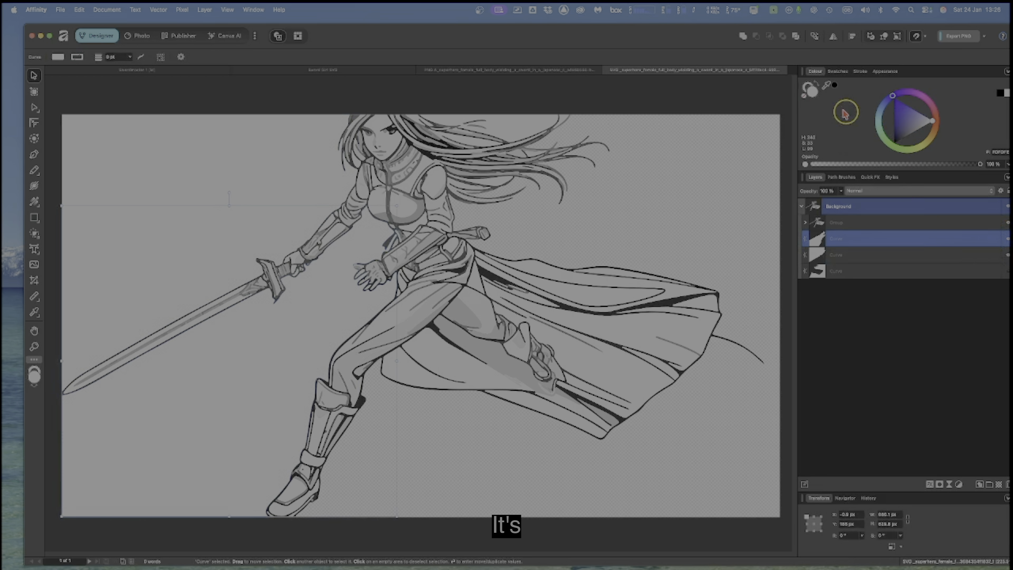
{"action": "left_click_drag", "start_coordinate": [626, 40], "coordinate": [599, 38]}
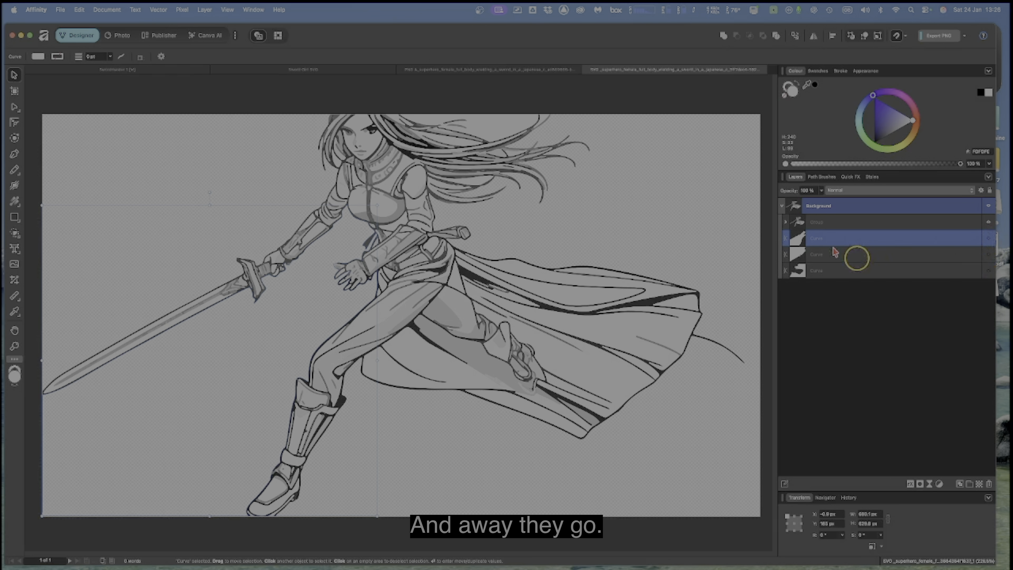
{"action": "left_click", "coordinate": [783, 207]}
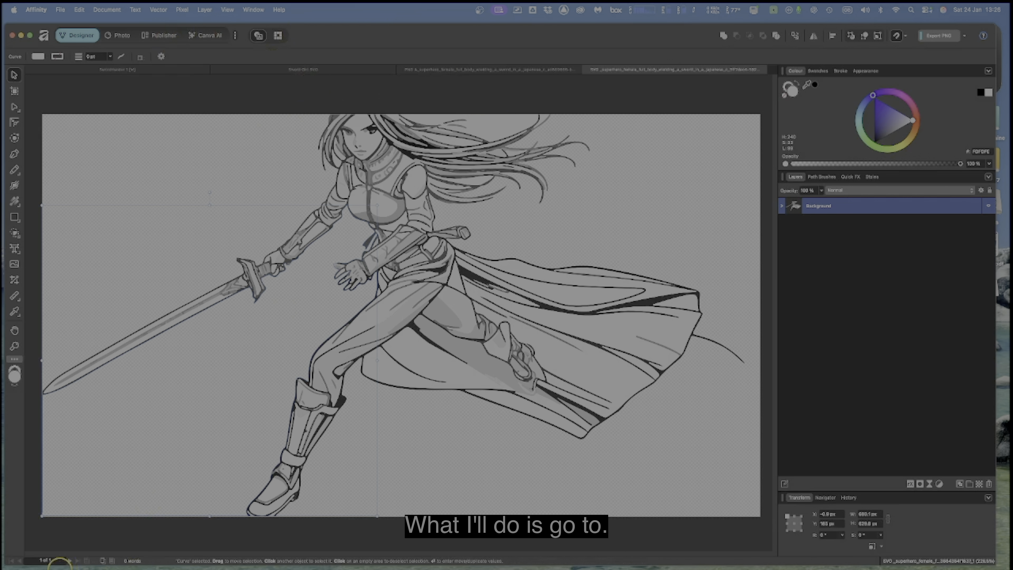
Step: In Finder's Swords folder, open the selected hero female PNG ending in baaa_0.png with Affinity (3.0.3)
{"action": "left_click", "coordinate": [31, 555]}
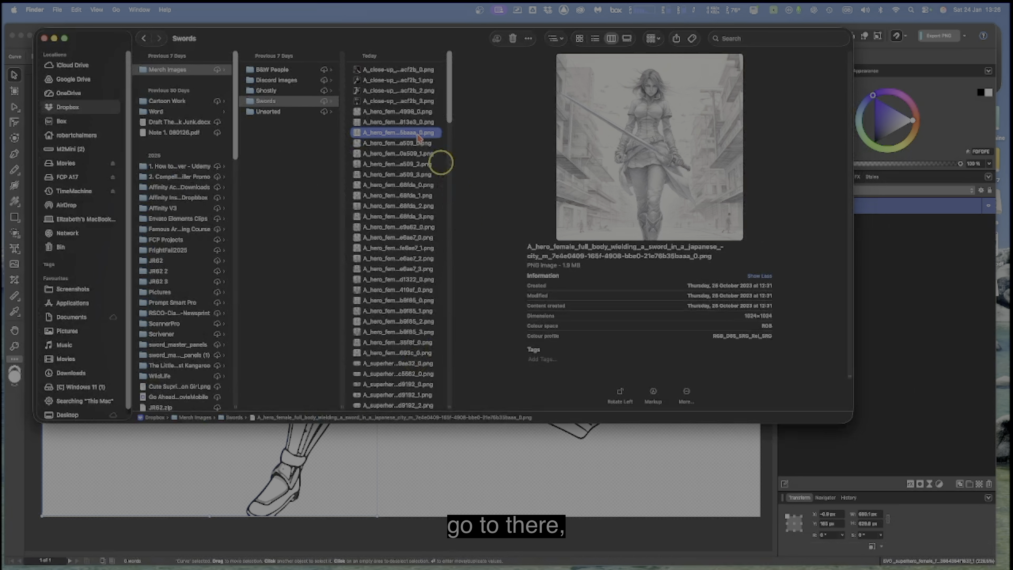
{"action": "right_click", "coordinate": [387, 135]}
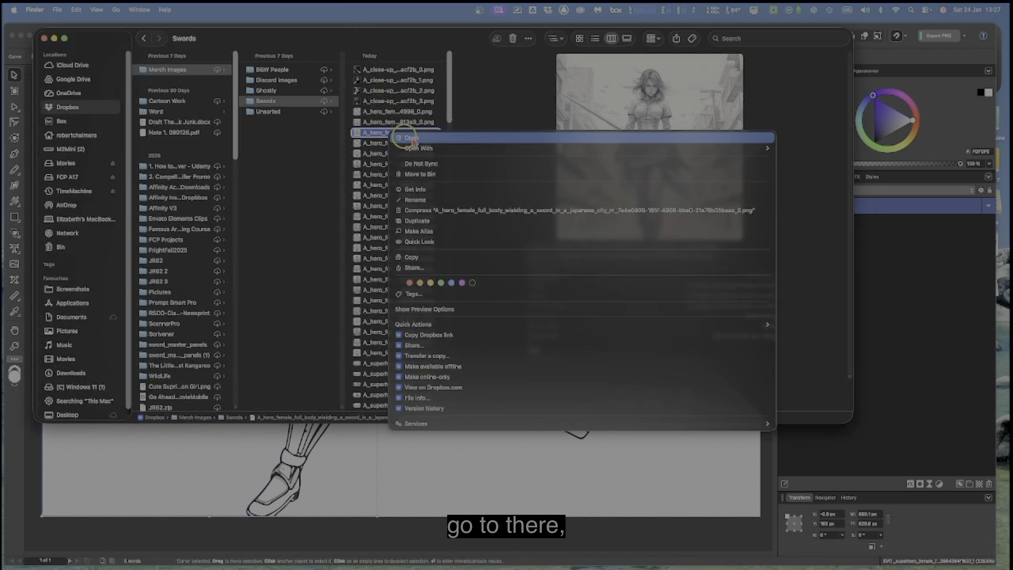
{"action": "mouse_move", "coordinate": [434, 148]}
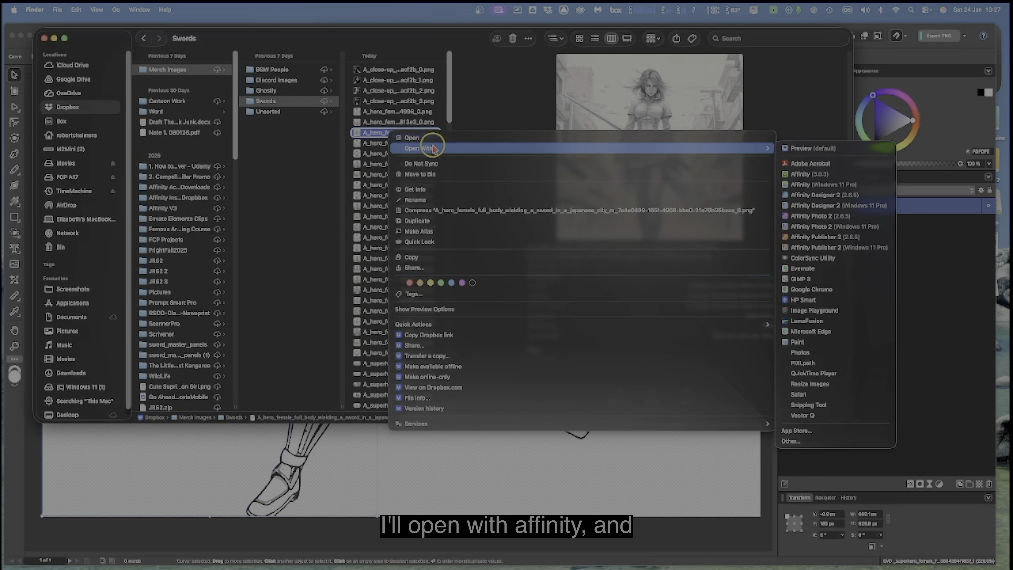
{"action": "left_click", "coordinate": [829, 175]}
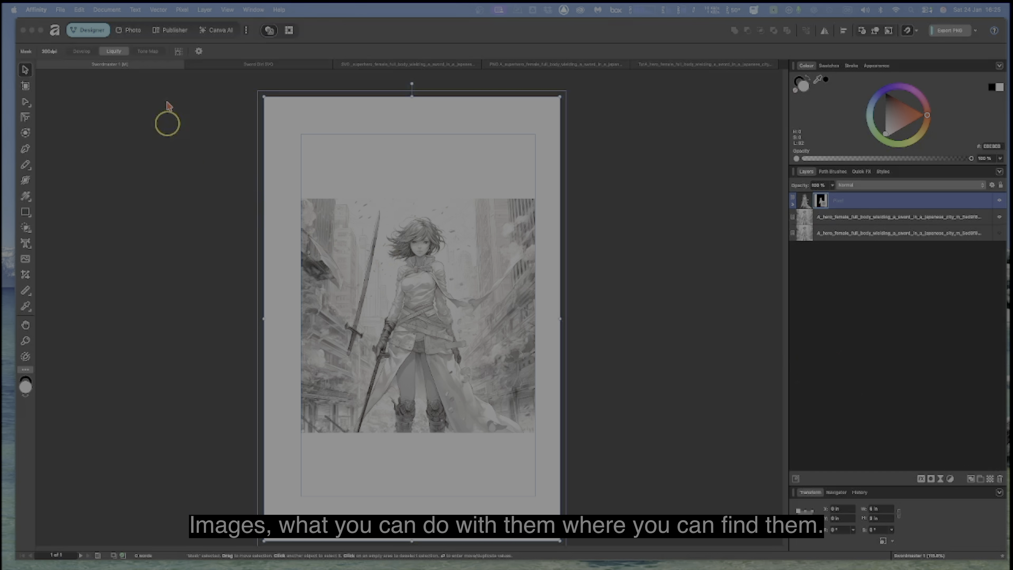
Step: Review the Sword Girl SVG and the superhero SVG and PNG documents, then bring up the opened hero female drawing
{"action": "left_click", "coordinate": [247, 66]}
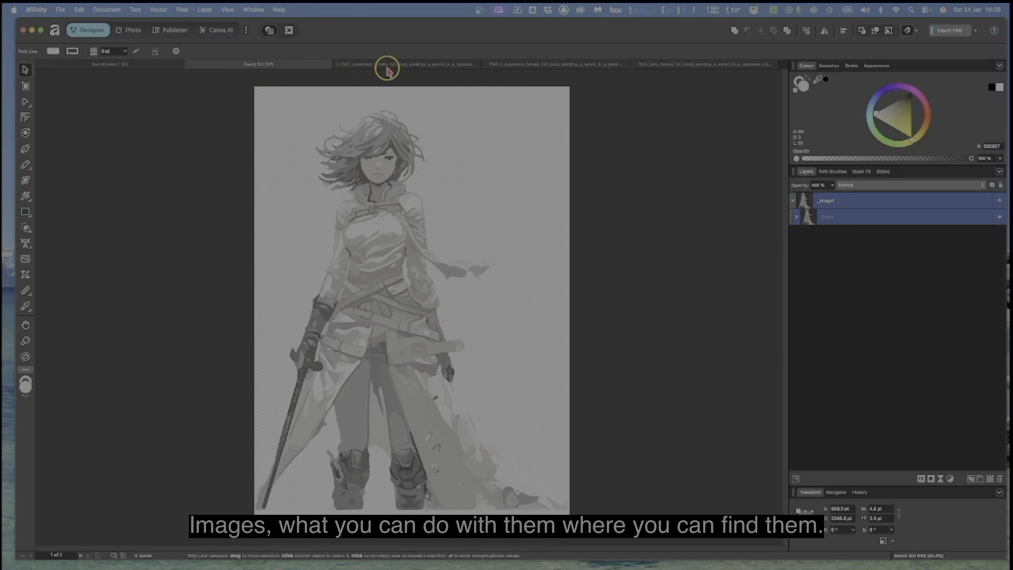
{"action": "left_click", "coordinate": [387, 66]}
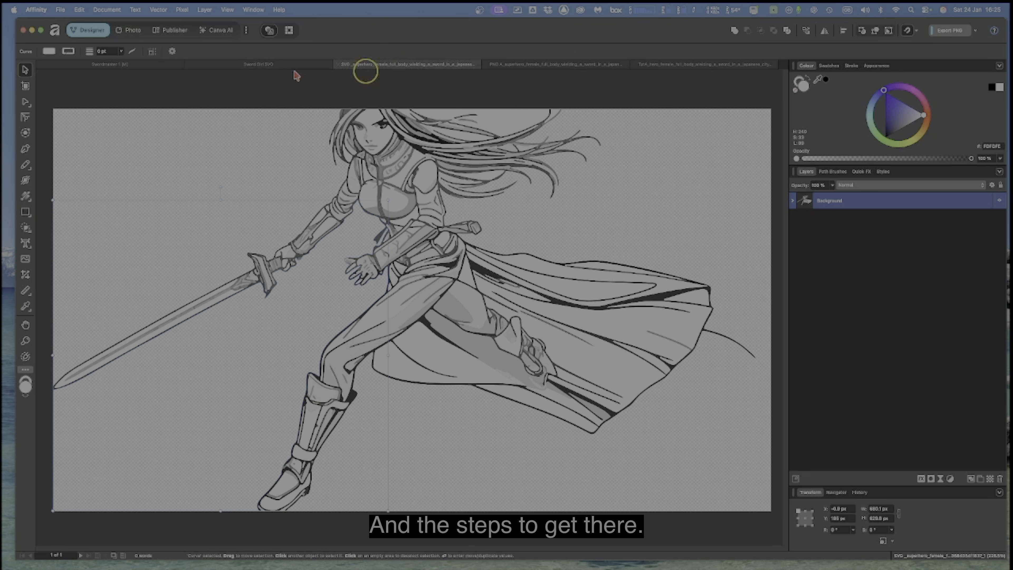
{"action": "left_click", "coordinate": [277, 69]}
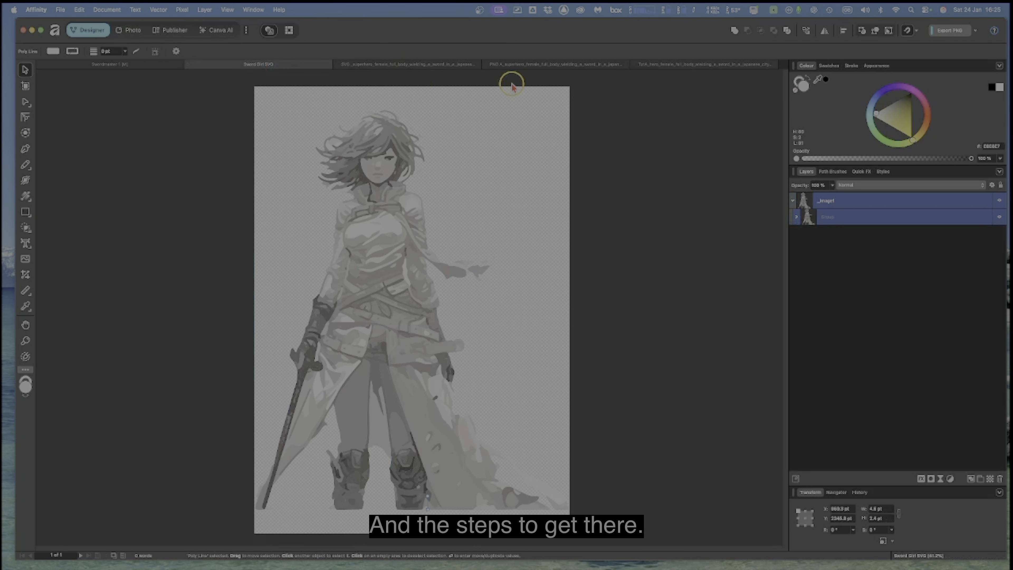
{"action": "left_click", "coordinate": [566, 68]}
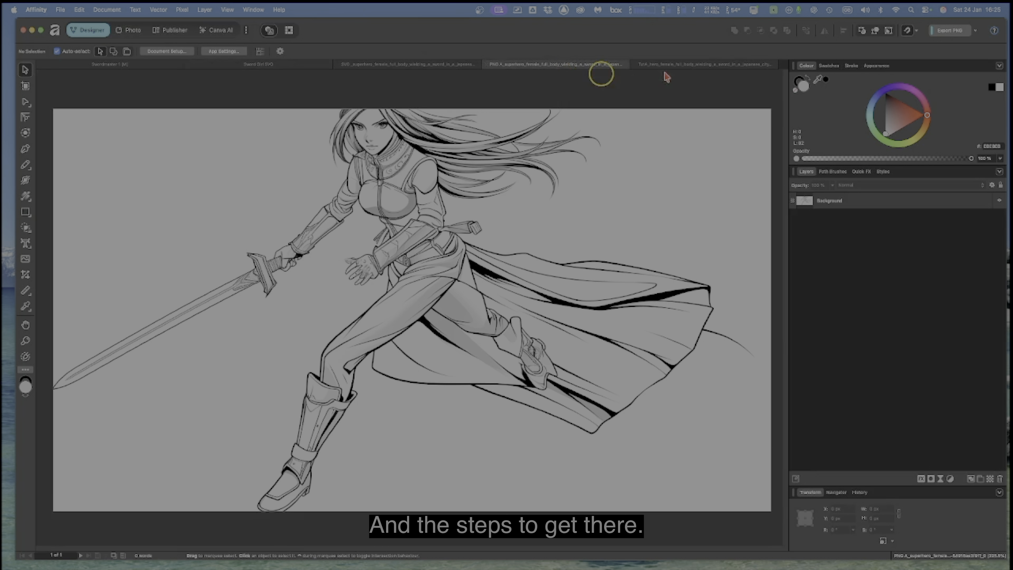
{"action": "left_click", "coordinate": [671, 67]}
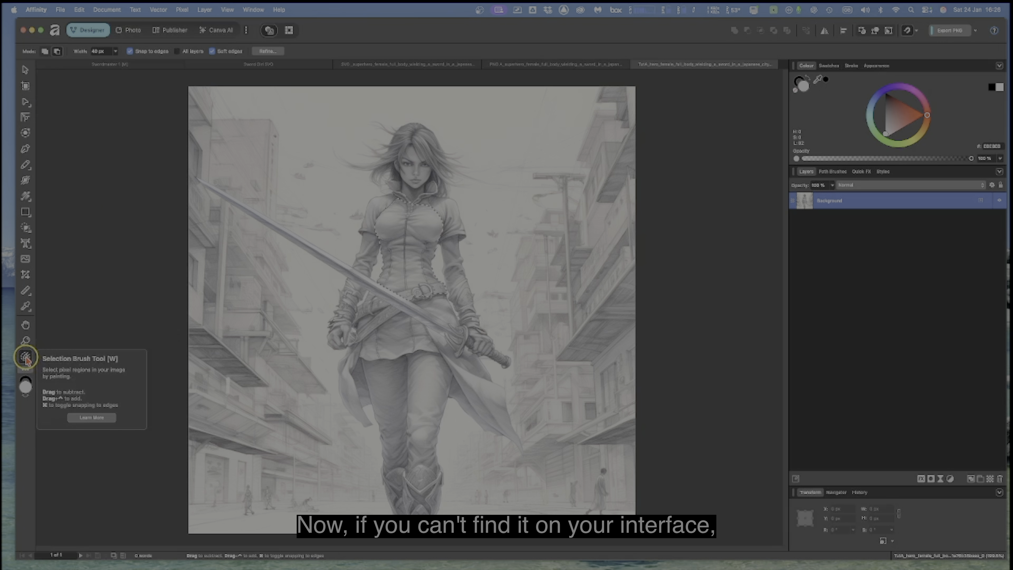
Step: Open the tool customisation window and look through the additional tools that can be added
{"action": "left_click", "coordinate": [25, 372]}
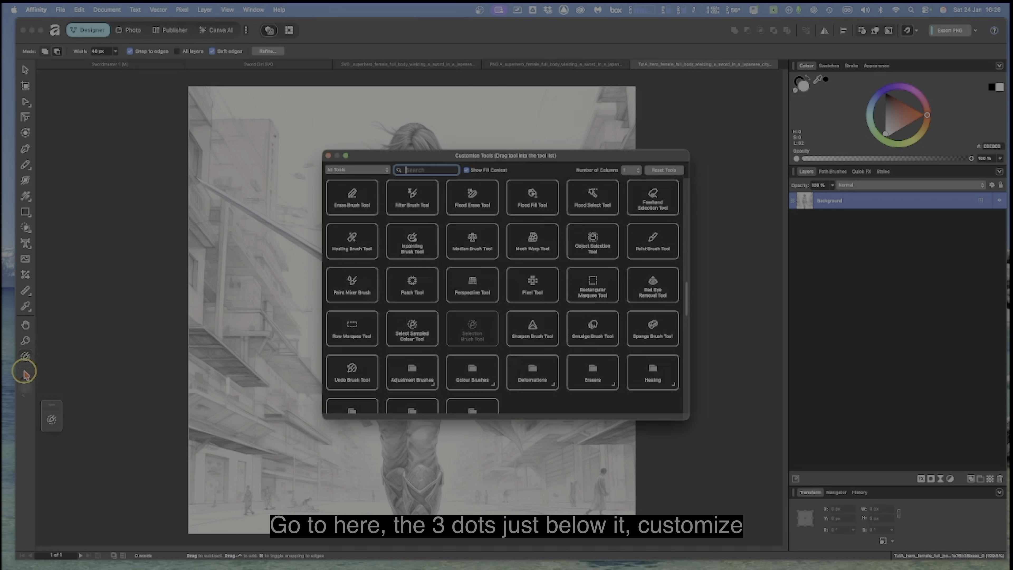
{"action": "scroll", "coordinate": [500, 335], "scroll_direction": "down", "scroll_amount": 2}
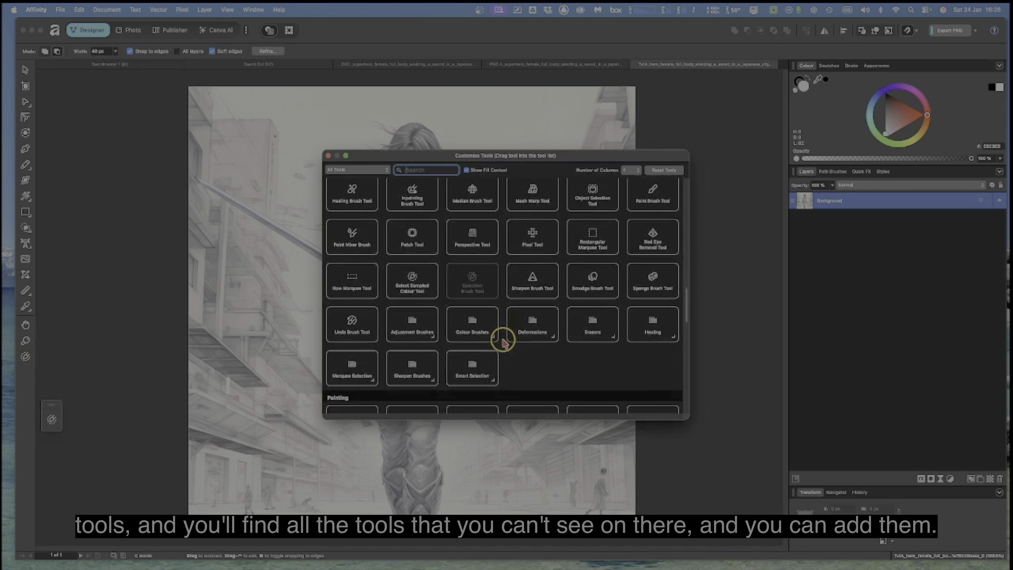
{"action": "scroll", "coordinate": [501, 343], "scroll_direction": "down", "scroll_amount": 5}
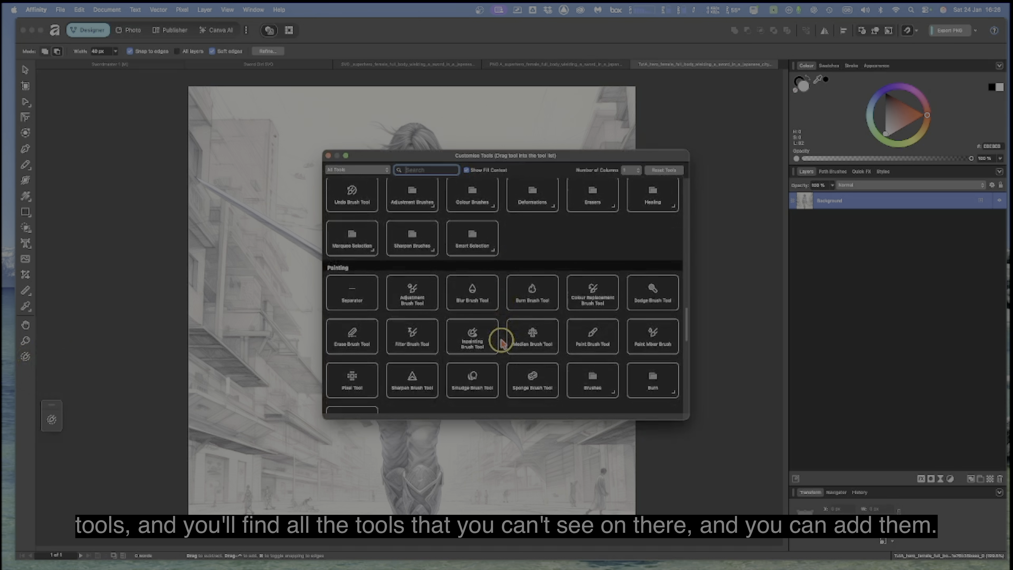
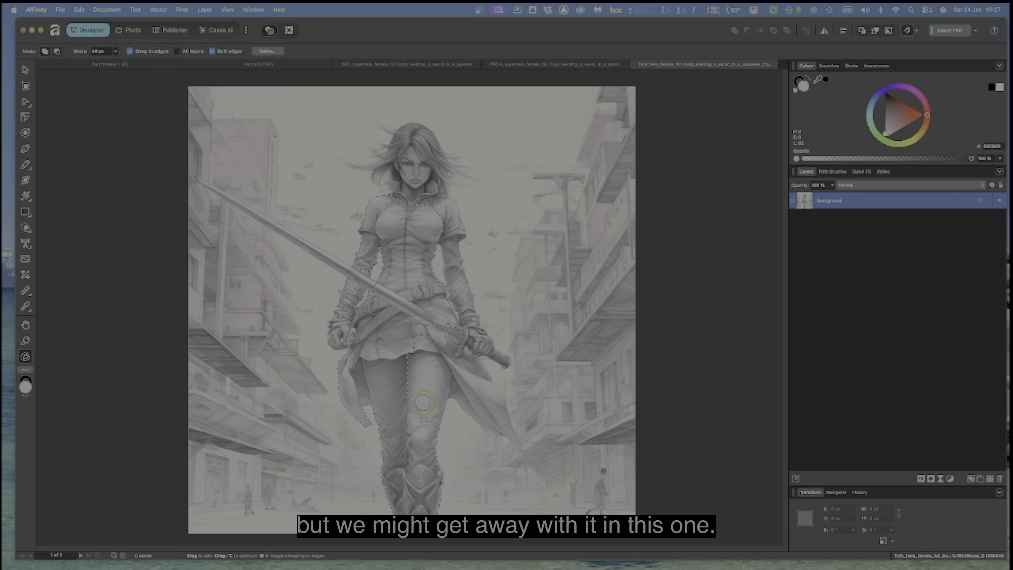
Step: With the Selection Brush, add the woman's legs, coat and head at 40 px, then the sword blade at 8 px width
{"action": "left_click_drag", "start_coordinate": [459, 378], "coordinate": [461, 379]}
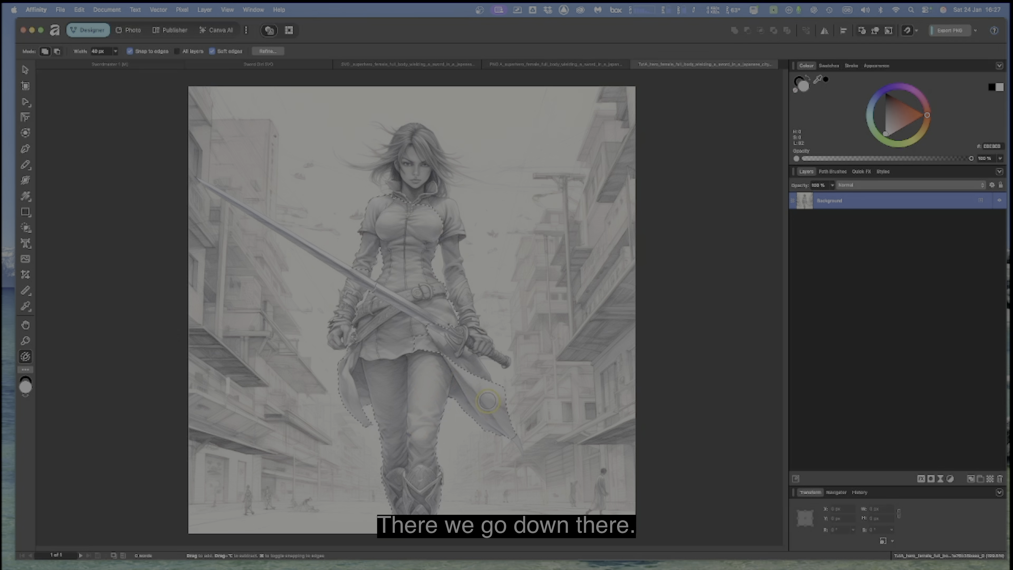
{"action": "left_click_drag", "start_coordinate": [474, 379], "coordinate": [452, 353]}
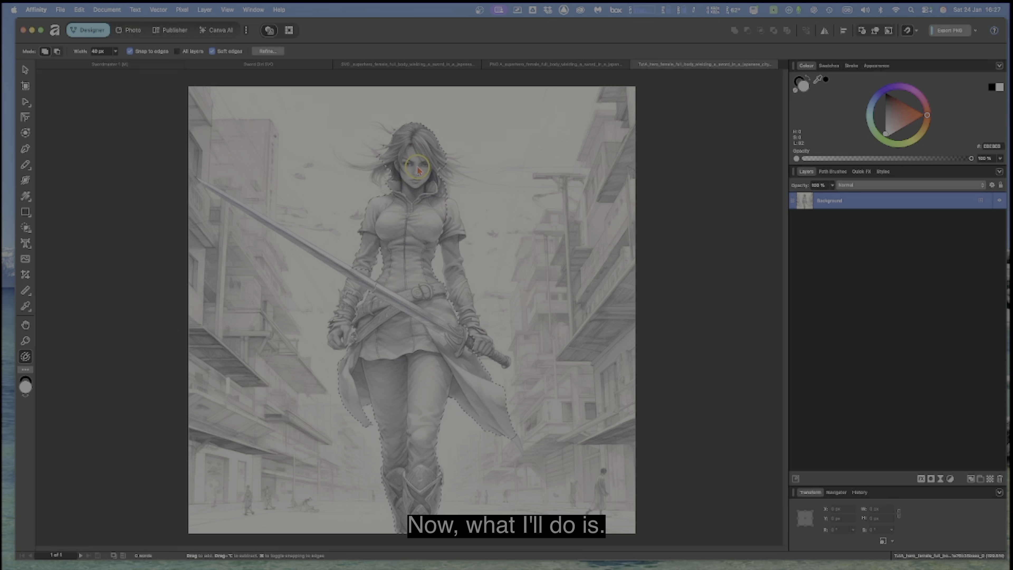
{"action": "left_click", "coordinate": [116, 52]}
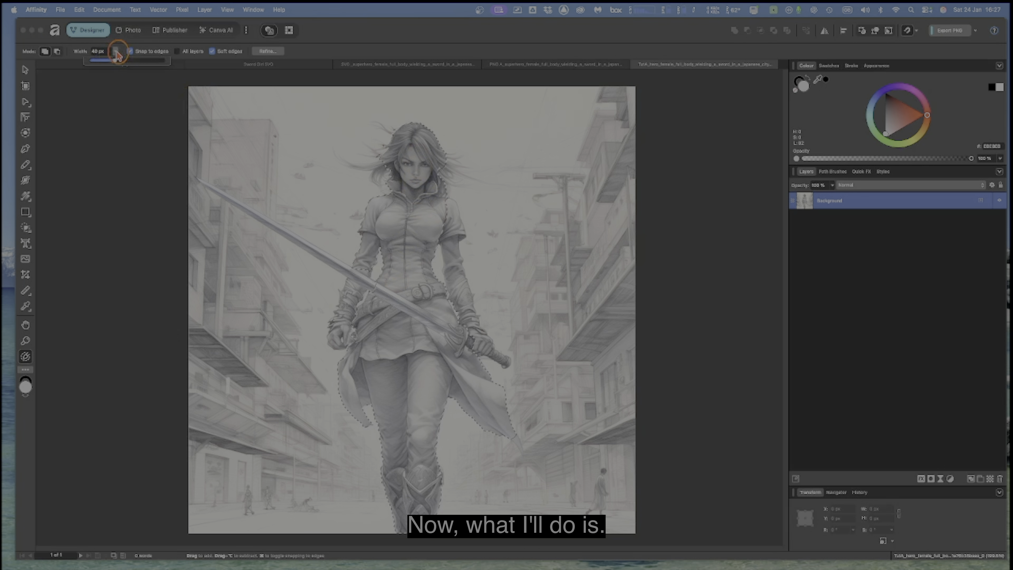
{"action": "left_click_drag", "start_coordinate": [115, 61], "coordinate": [93, 61]}
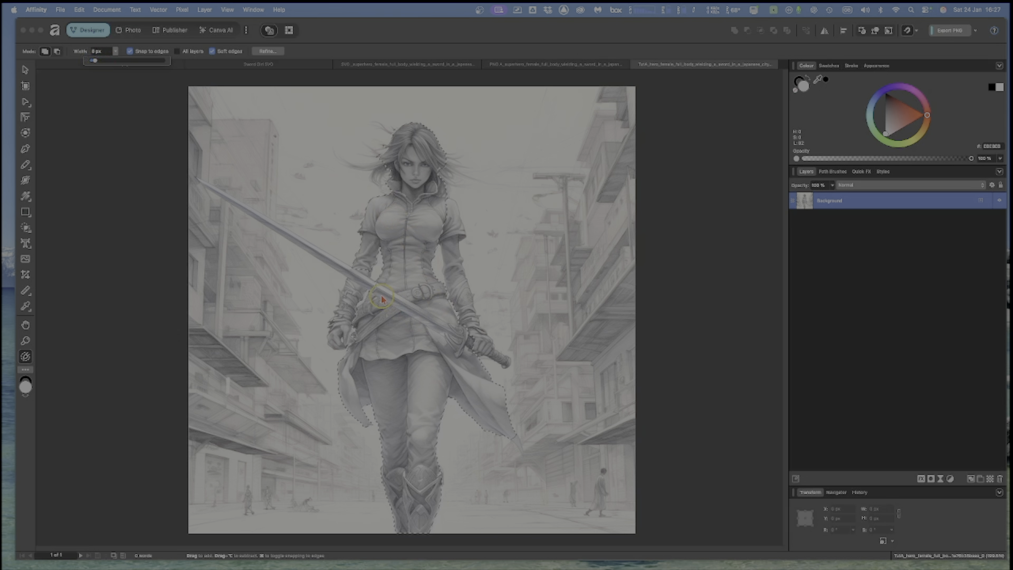
{"action": "left_click", "coordinate": [372, 286]}
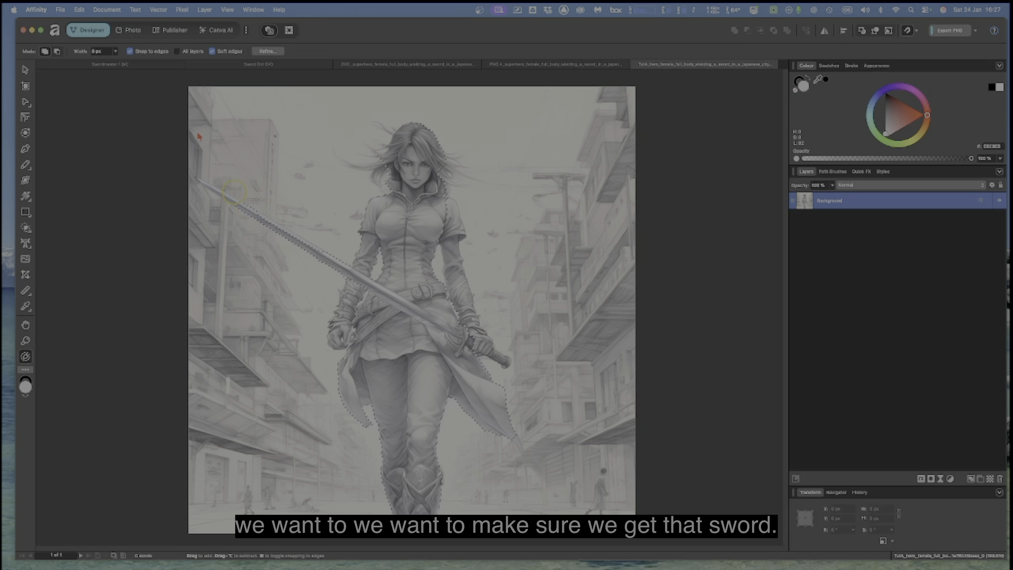
Step: Reduce the Selection Brush width to 4 px and add the sword tip, hilt, arms and loose hair strands to the selection
{"action": "left_click", "coordinate": [115, 51]}
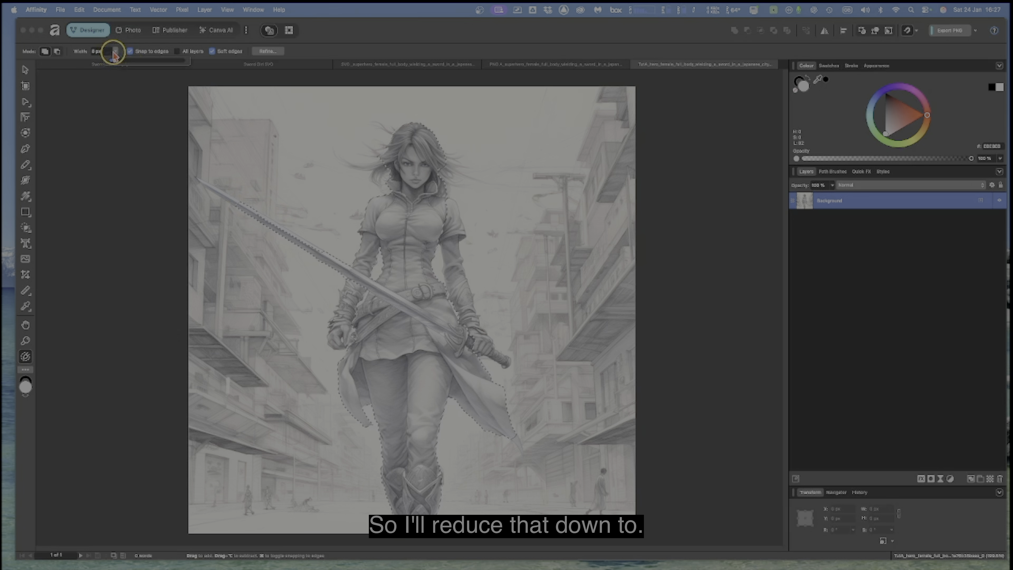
{"action": "left_click", "coordinate": [114, 53]}
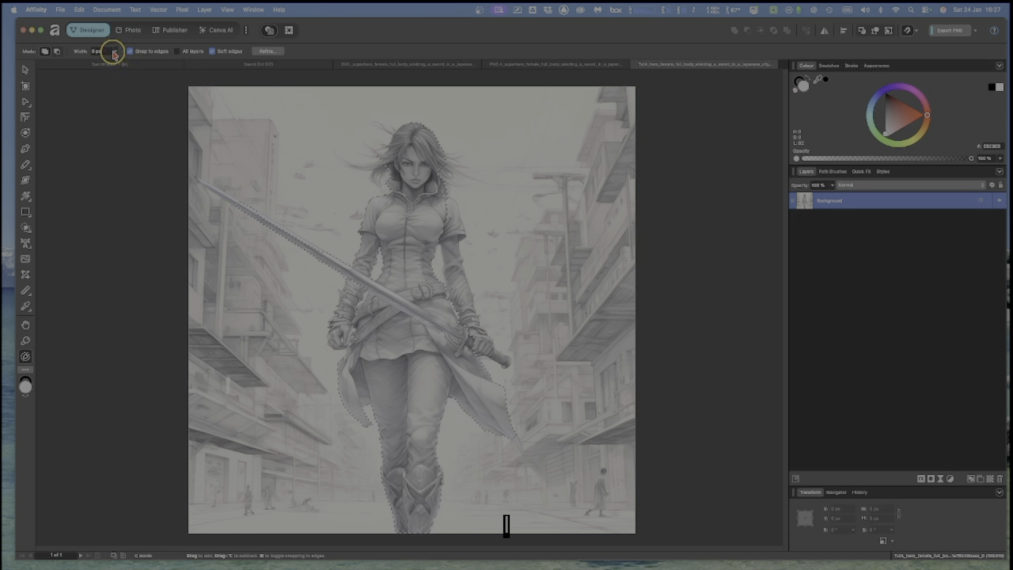
{"action": "left_click", "coordinate": [114, 52]}
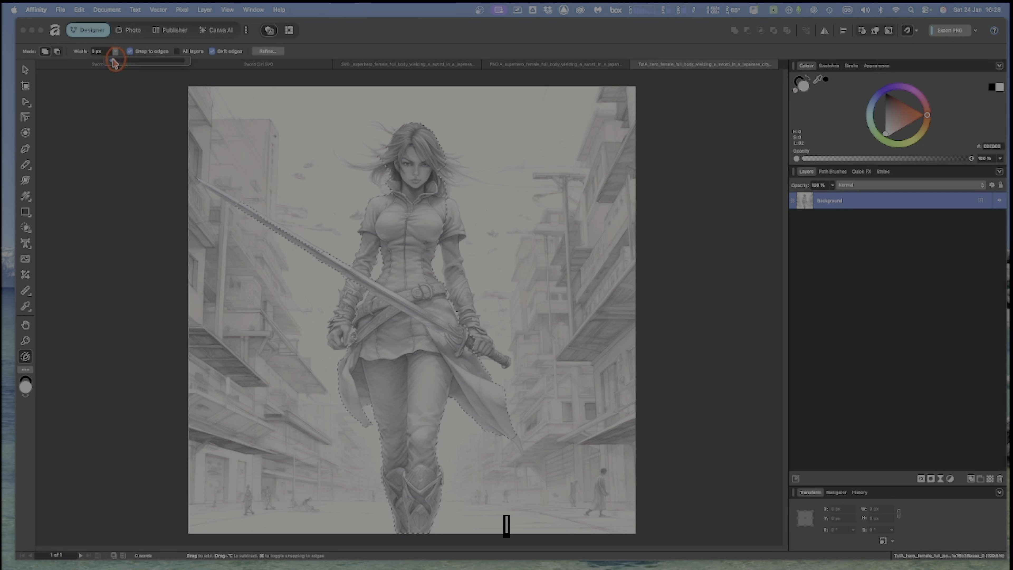
{"action": "left_click_drag", "start_coordinate": [114, 62], "coordinate": [112, 60]}
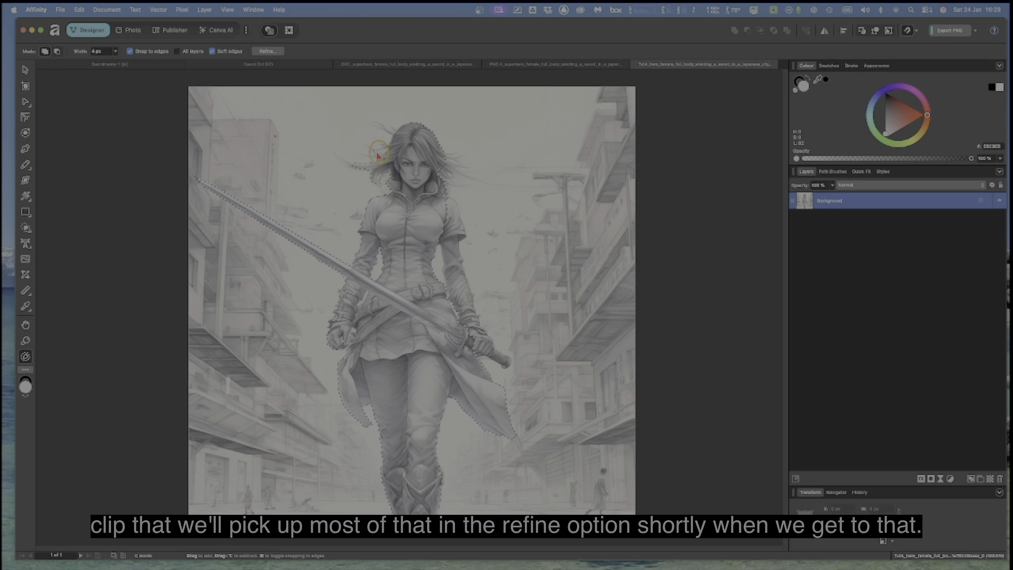
{"action": "left_click_drag", "start_coordinate": [381, 157], "coordinate": [379, 156]}
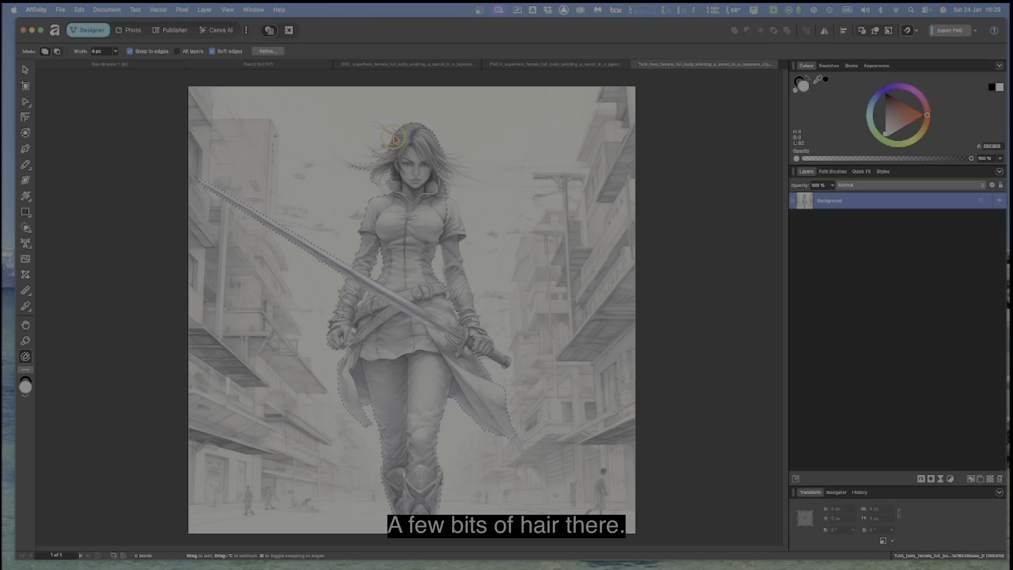
{"action": "left_click_drag", "start_coordinate": [389, 135], "coordinate": [393, 136]}
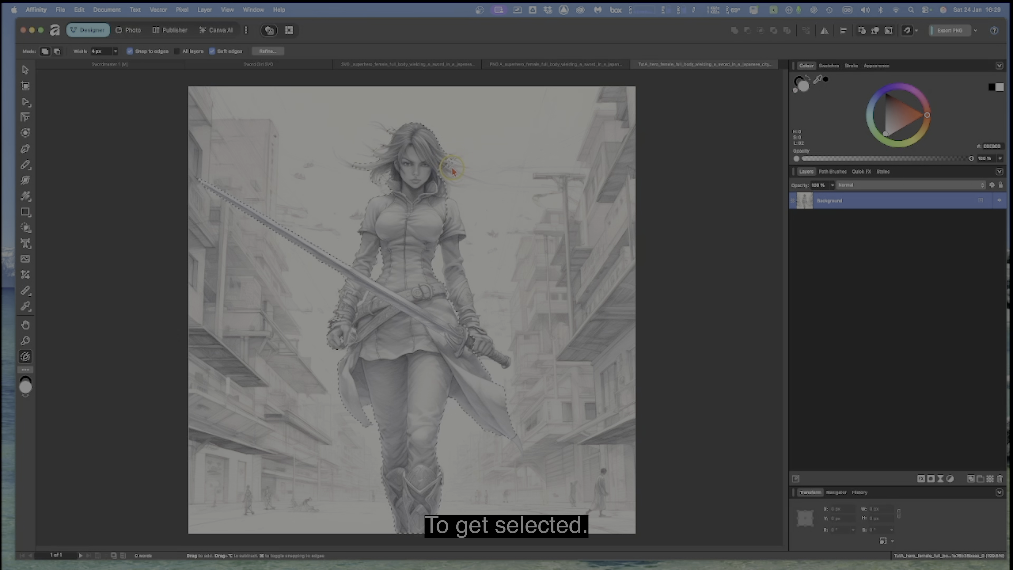
{"action": "left_click_drag", "start_coordinate": [444, 168], "coordinate": [446, 170]}
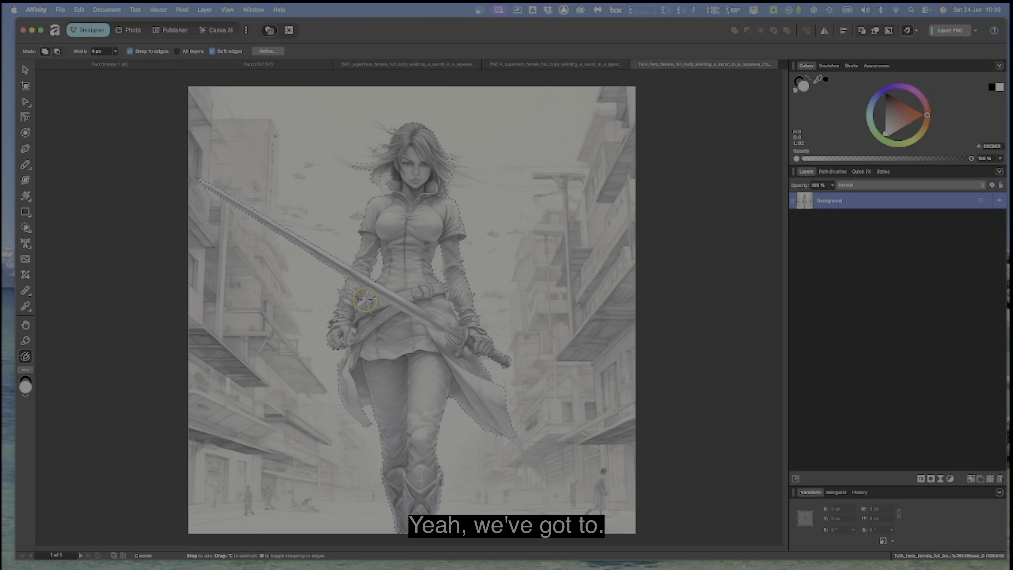
Step: Refine the selection by painting the Matte adjustment brush over the loose hair on both sides of the head and the sword tip
{"action": "left_click", "coordinate": [57, 51]}
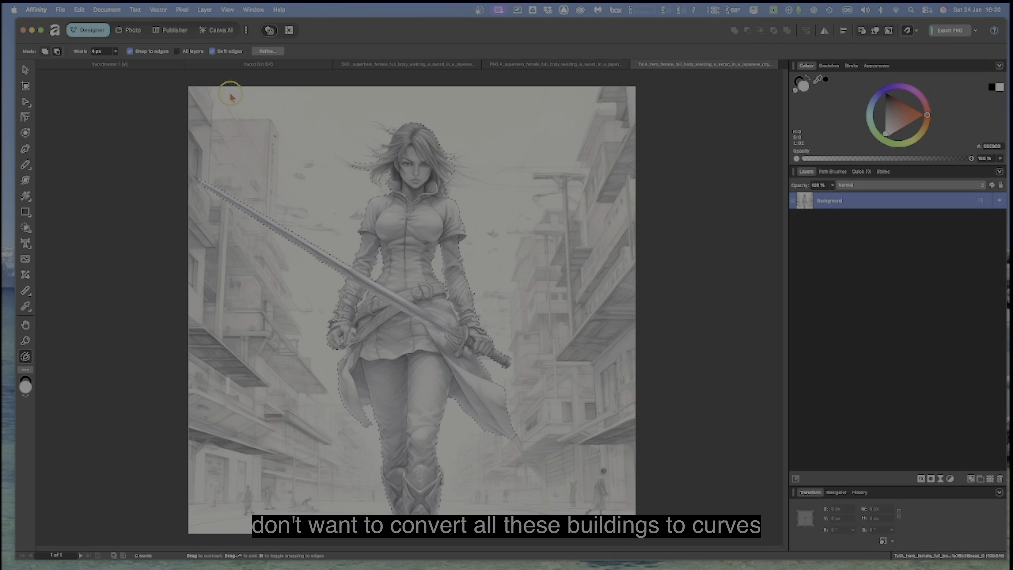
{"action": "left_click", "coordinate": [265, 53]}
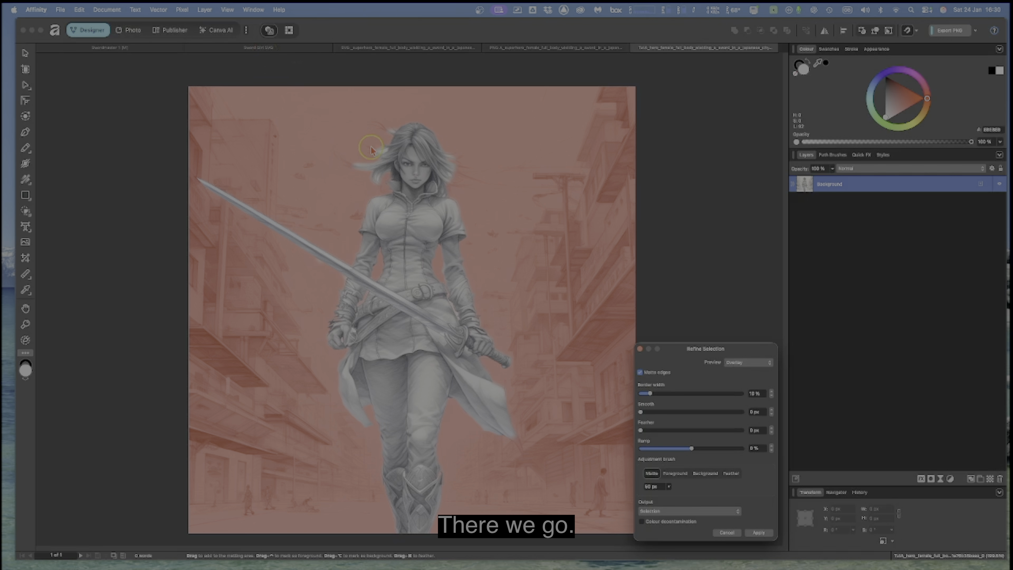
{"action": "left_click_drag", "start_coordinate": [382, 128], "coordinate": [395, 135]}
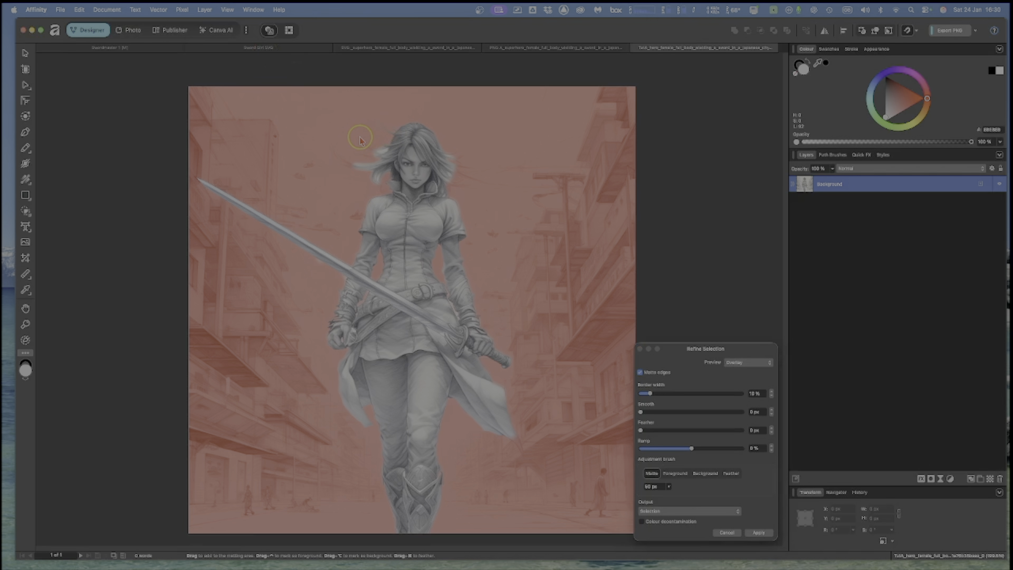
{"action": "mouse_move", "coordinate": [371, 152]}
{"action": "left_mouse_down"}
{"action": "mouse_move", "coordinate": [386, 150]}
{"action": "mouse_move", "coordinate": [359, 167]}
{"action": "left_mouse_up"}
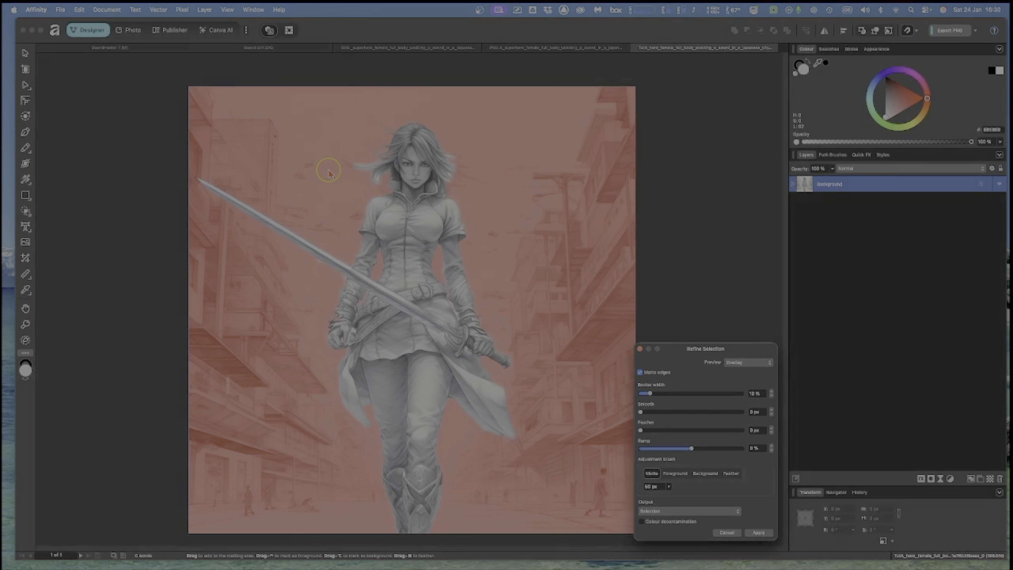
{"action": "left_click_drag", "start_coordinate": [373, 166], "coordinate": [337, 153]}
{"action": "left_click_drag", "start_coordinate": [386, 175], "coordinate": [377, 177]}
{"action": "mouse_move", "coordinate": [444, 173]}
{"action": "left_mouse_down"}
{"action": "mouse_move", "coordinate": [461, 169]}
{"action": "mouse_move", "coordinate": [485, 178]}
{"action": "mouse_move", "coordinate": [446, 159]}
{"action": "left_mouse_up"}
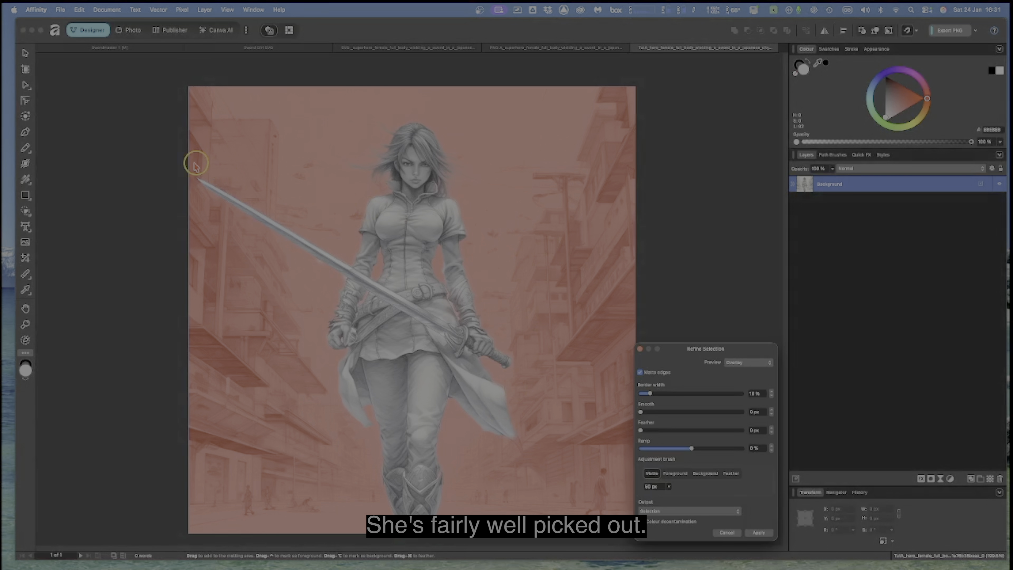
{"action": "left_click", "coordinate": [197, 180]}
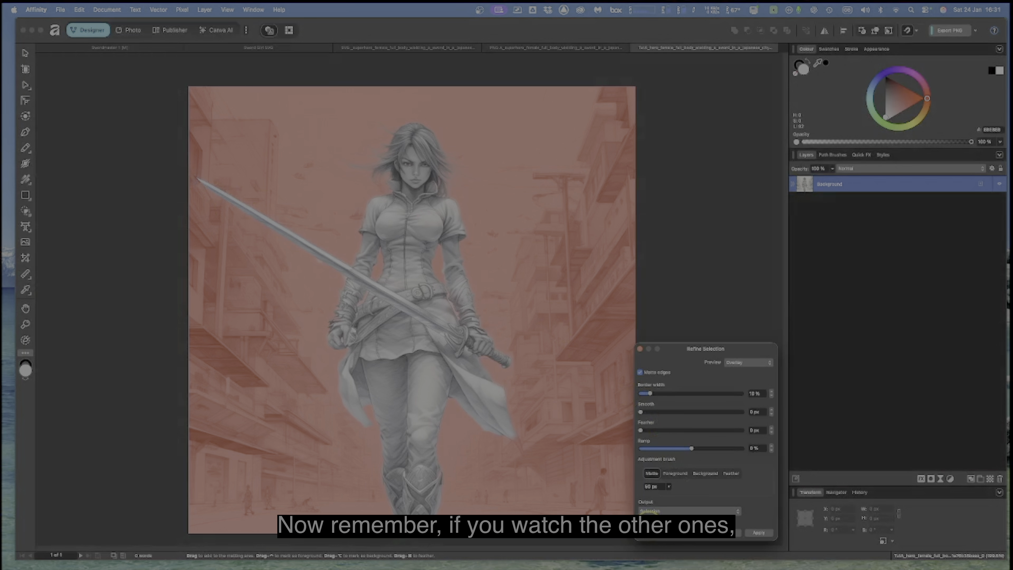
Step: Output the refined selection as a new decontaminated layer with mask and apply the refinement
{"action": "left_click", "coordinate": [686, 510]}
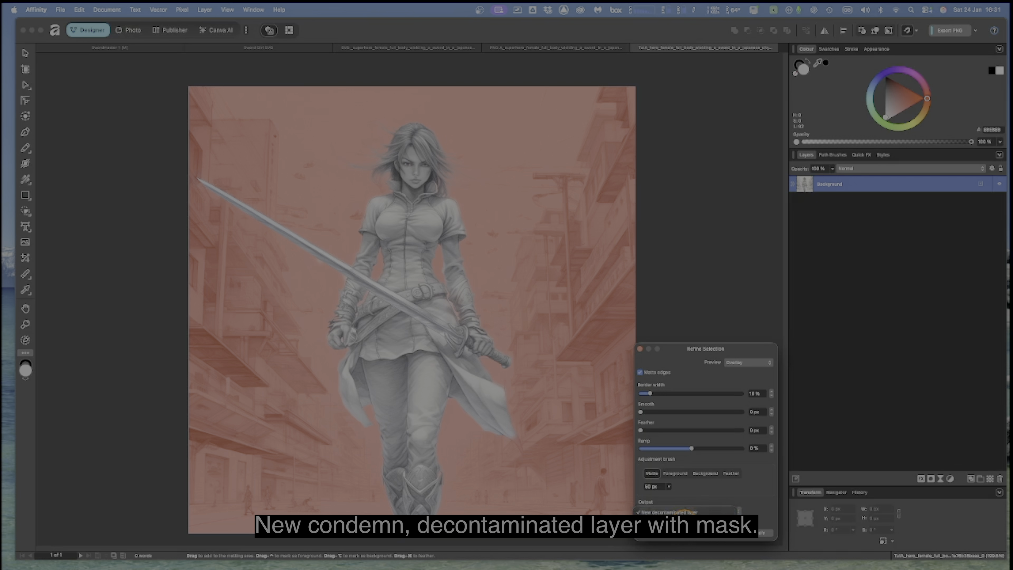
{"action": "left_click", "coordinate": [687, 514]}
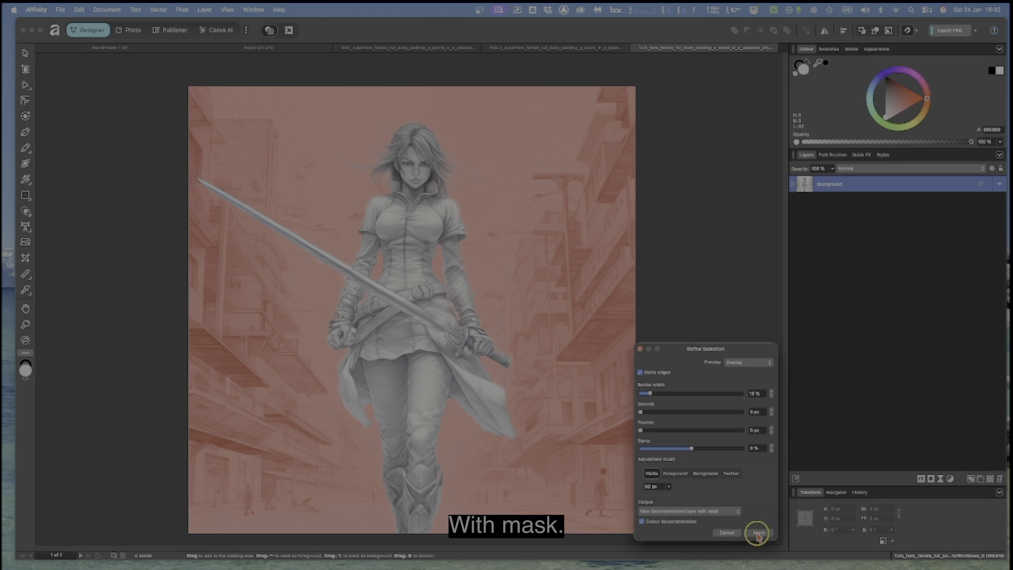
{"action": "left_click", "coordinate": [758, 533]}
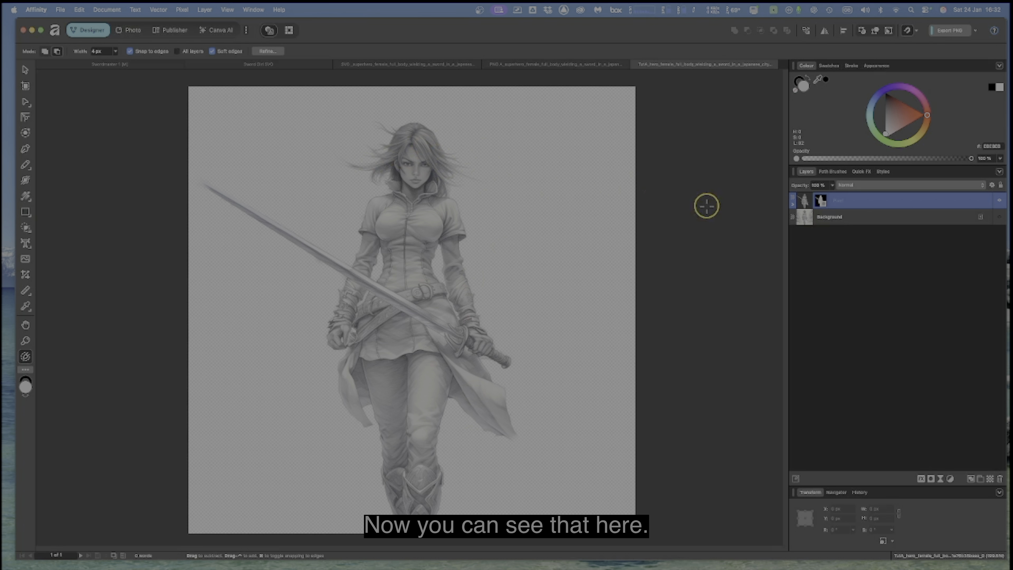
Step: Examine the masked figure layer and its nested mask, and compare the artwork with the Background layer shown and hidden
{"action": "left_click", "coordinate": [792, 203]}
{"action": "left_click", "coordinate": [819, 219]}
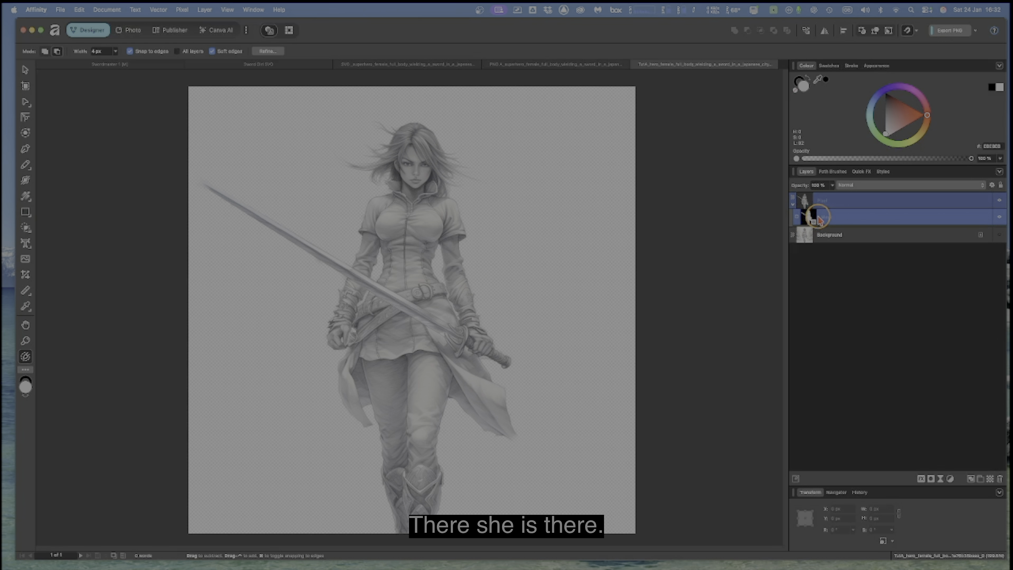
{"action": "left_click_drag", "start_coordinate": [798, 211], "coordinate": [804, 201]}
{"action": "left_click", "coordinate": [848, 202]}
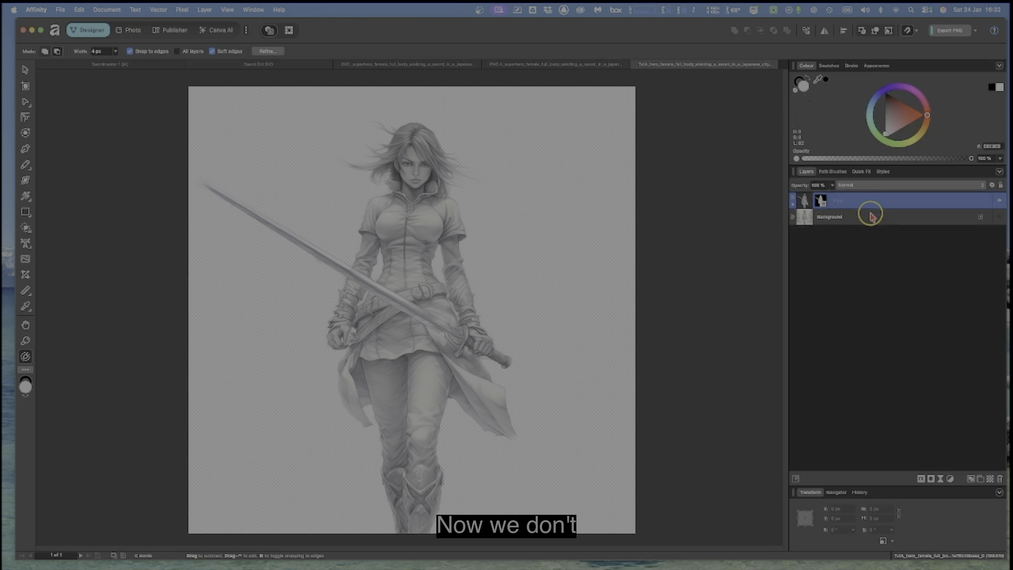
{"action": "left_click", "coordinate": [1000, 219]}
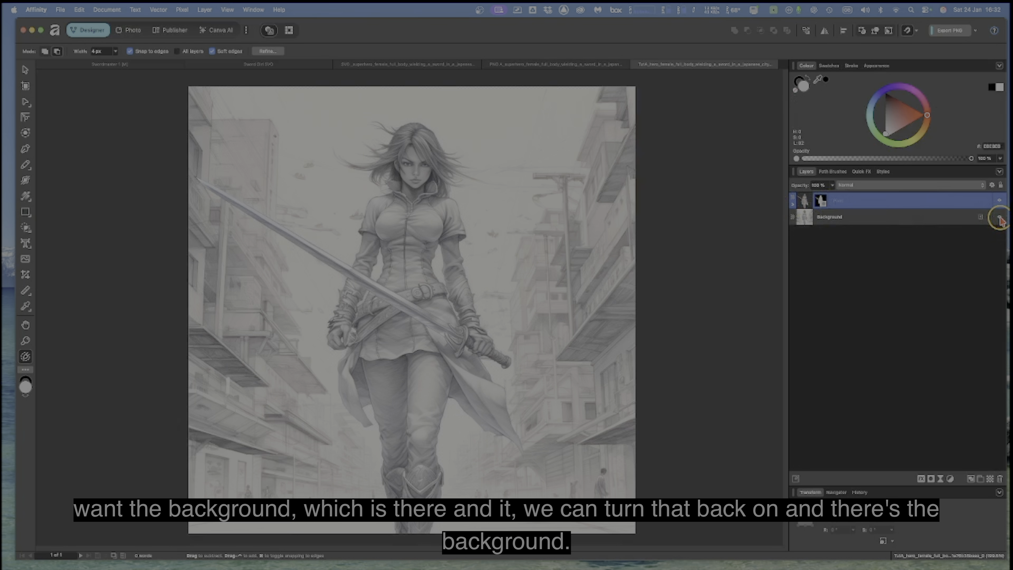
{"action": "left_click", "coordinate": [1000, 218]}
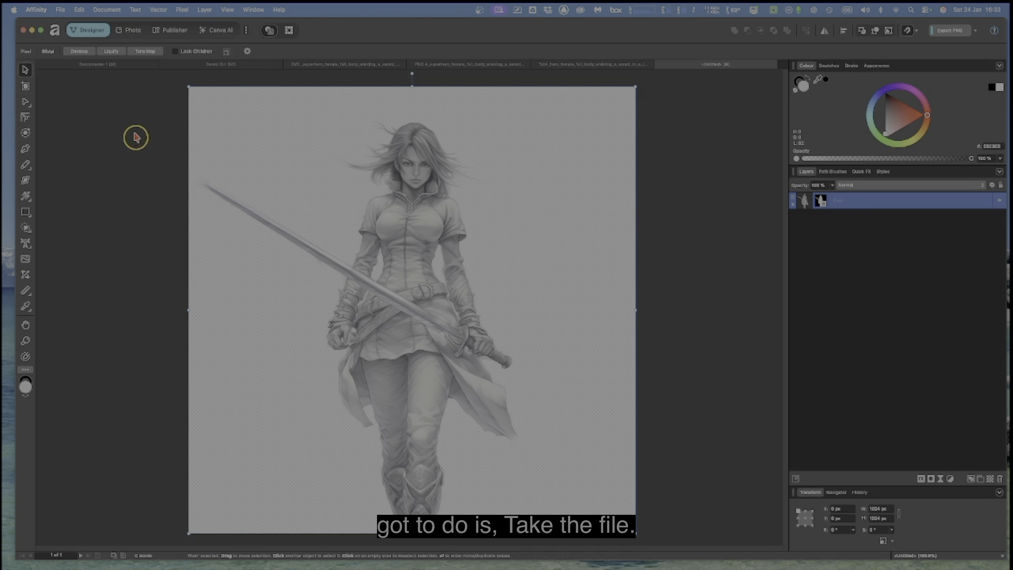
Step: Export the isolated figure with the SVG (digital - high quality) preset to the Pictures folder as "svg 1"
{"action": "left_click", "coordinate": [60, 11]}
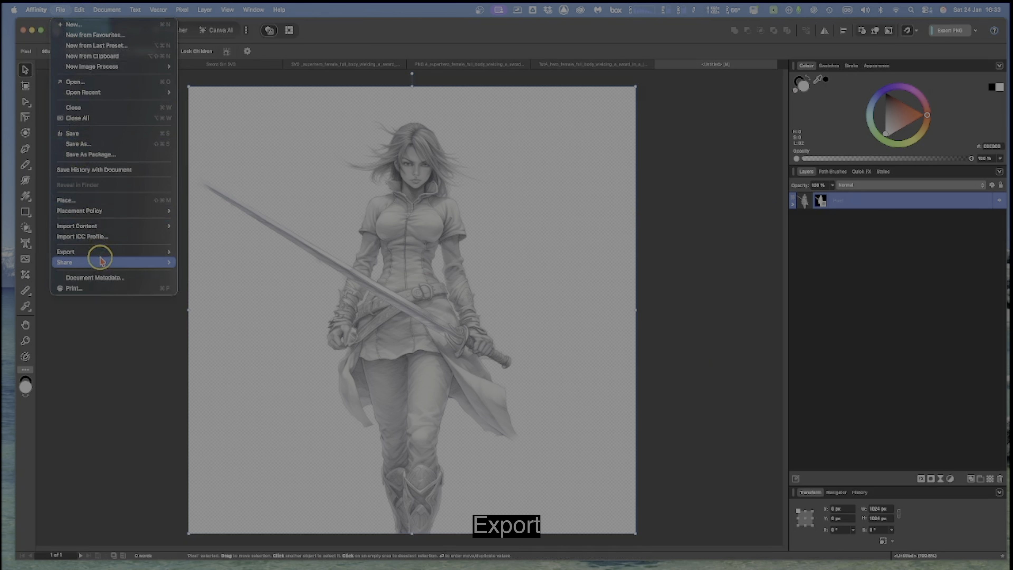
{"action": "mouse_move", "coordinate": [102, 252]}
{"action": "left_click", "coordinate": [216, 260]}
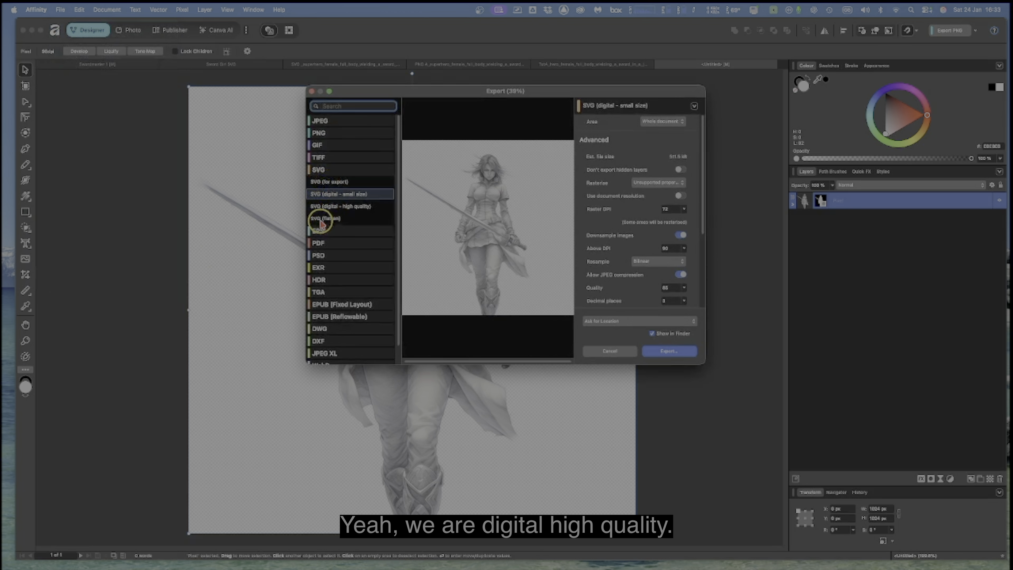
{"action": "left_click", "coordinate": [315, 207]}
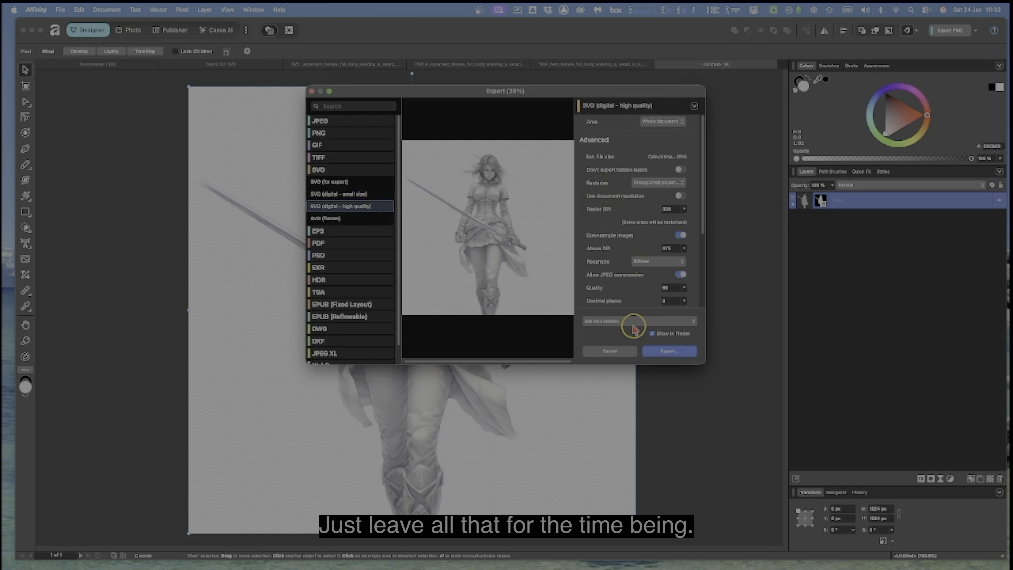
{"action": "left_click", "coordinate": [669, 351]}
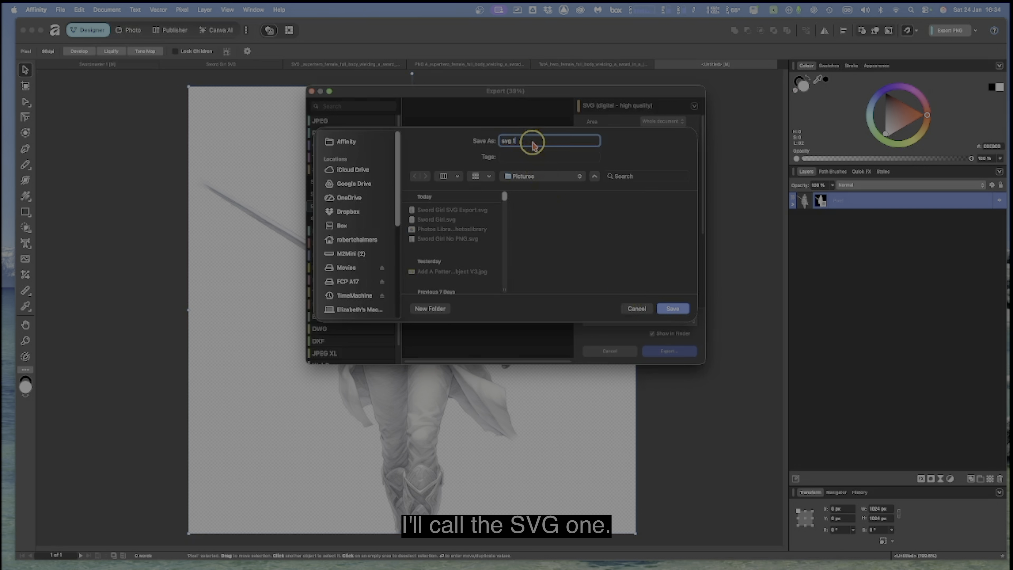
{"action": "left_click", "coordinate": [671, 309]}
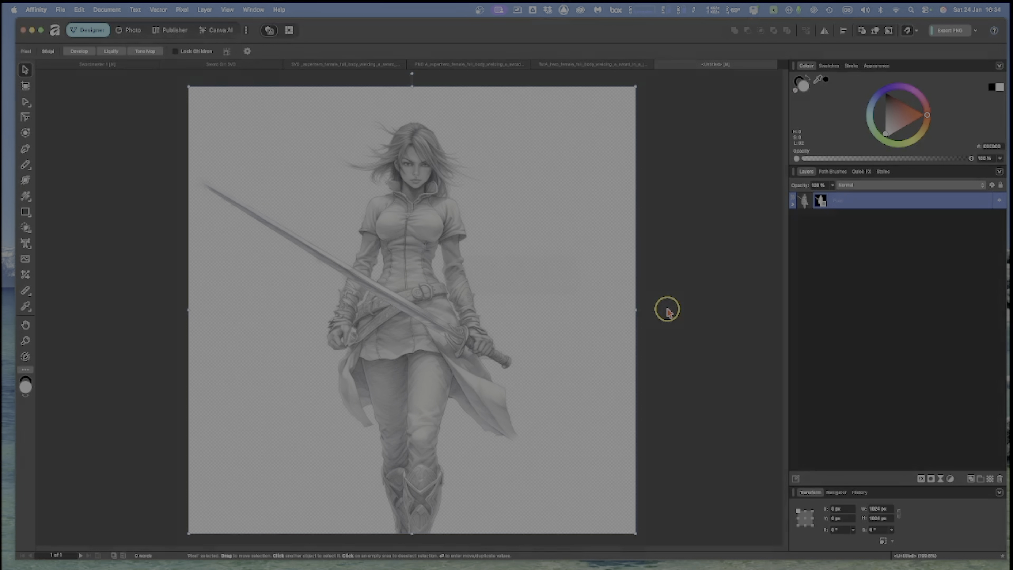
Step: Switch to Finder, close the Swords folder window, and open svg 1.svg from Pictures with Affinity
{"action": "key", "text": "super+Tab"}
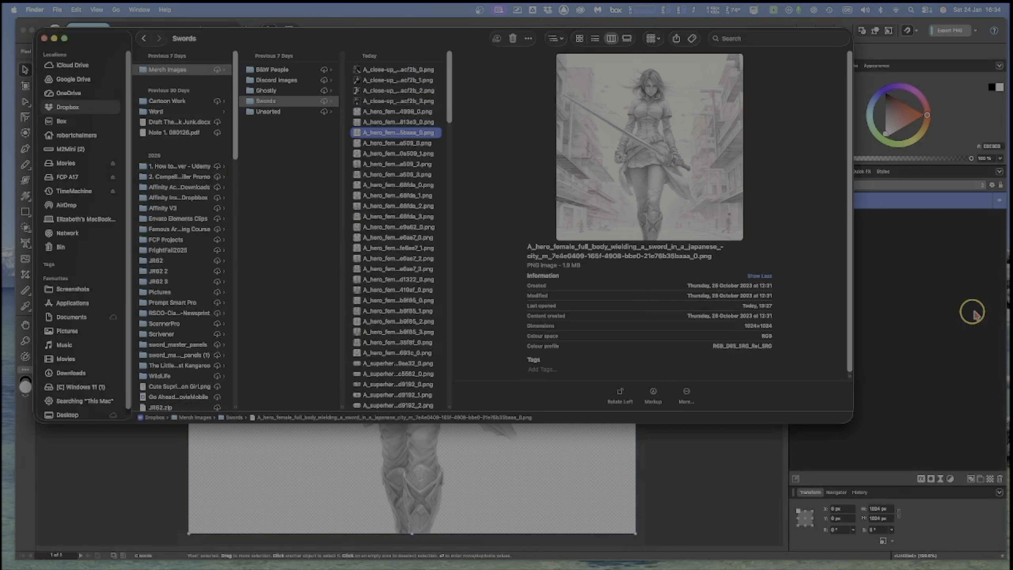
{"action": "left_click_drag", "start_coordinate": [1012, 212], "coordinate": [506, 205]}
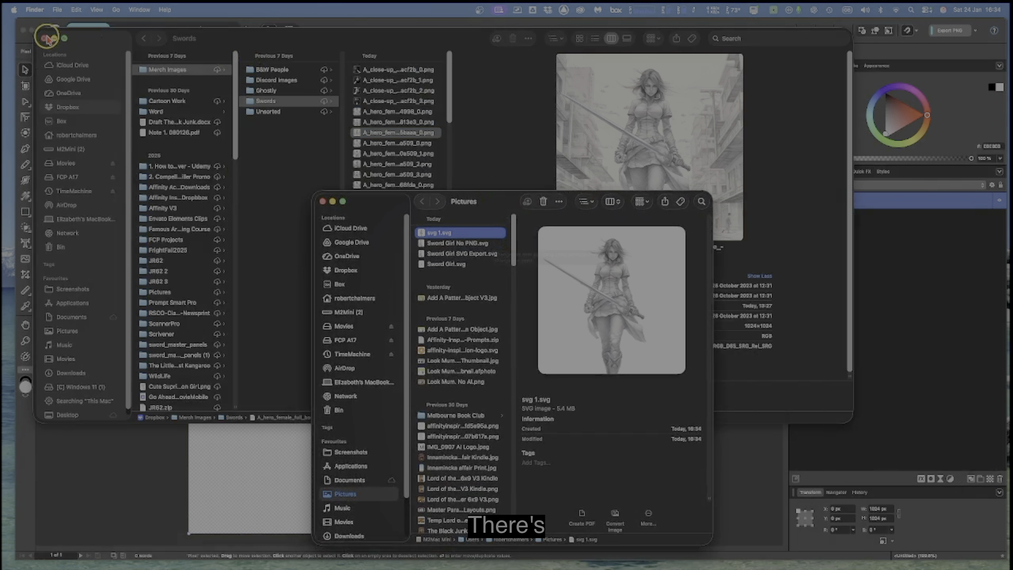
{"action": "left_click", "coordinate": [55, 39]}
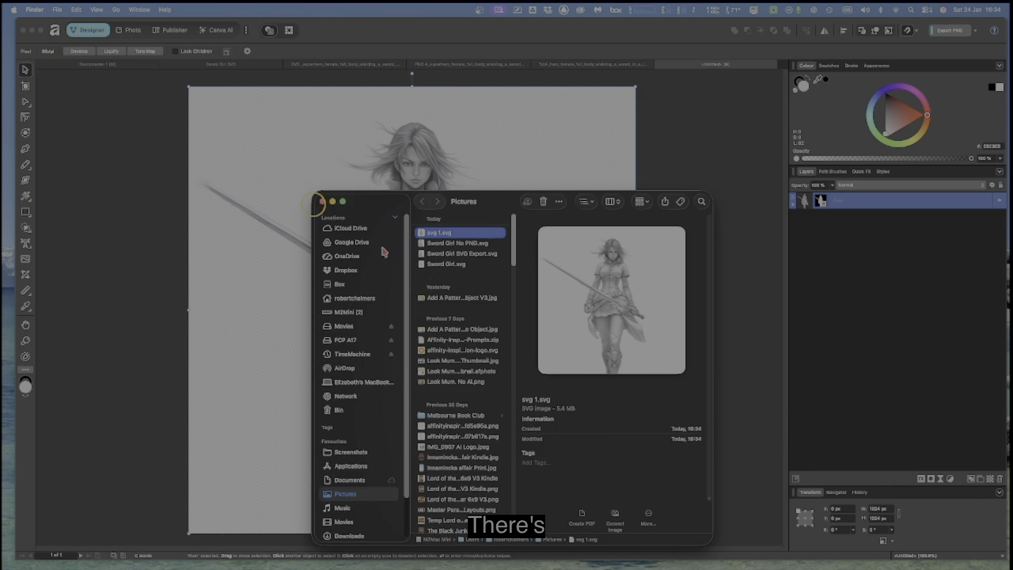
{"action": "left_click_drag", "start_coordinate": [492, 210], "coordinate": [479, 152]}
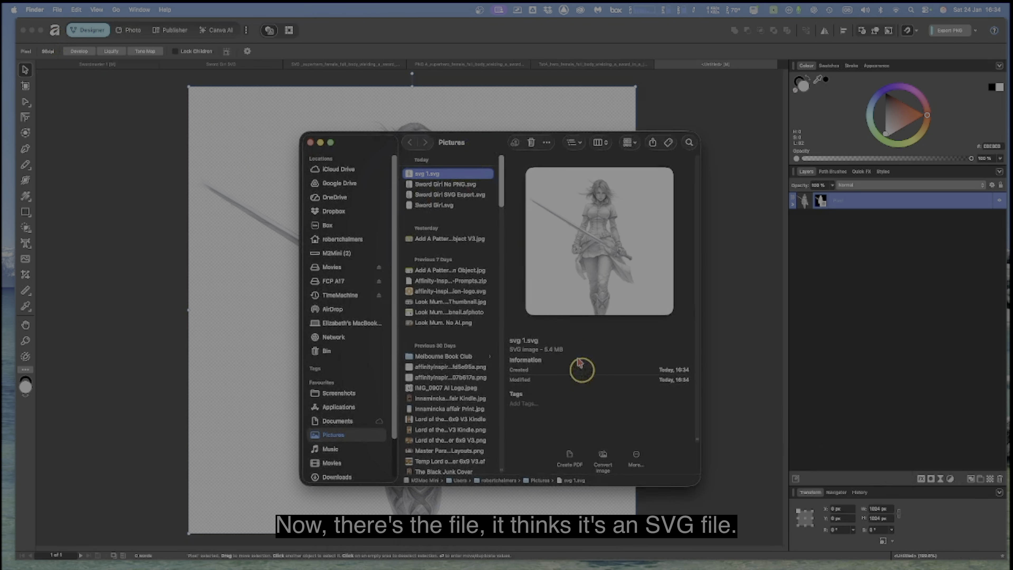
{"action": "right_click", "coordinate": [422, 174]}
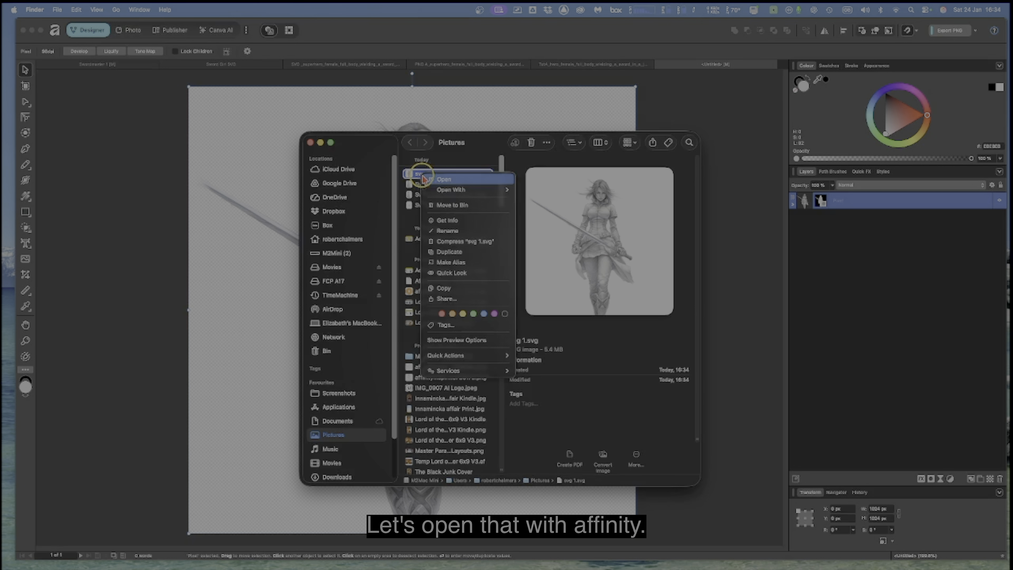
{"action": "mouse_move", "coordinate": [439, 191]}
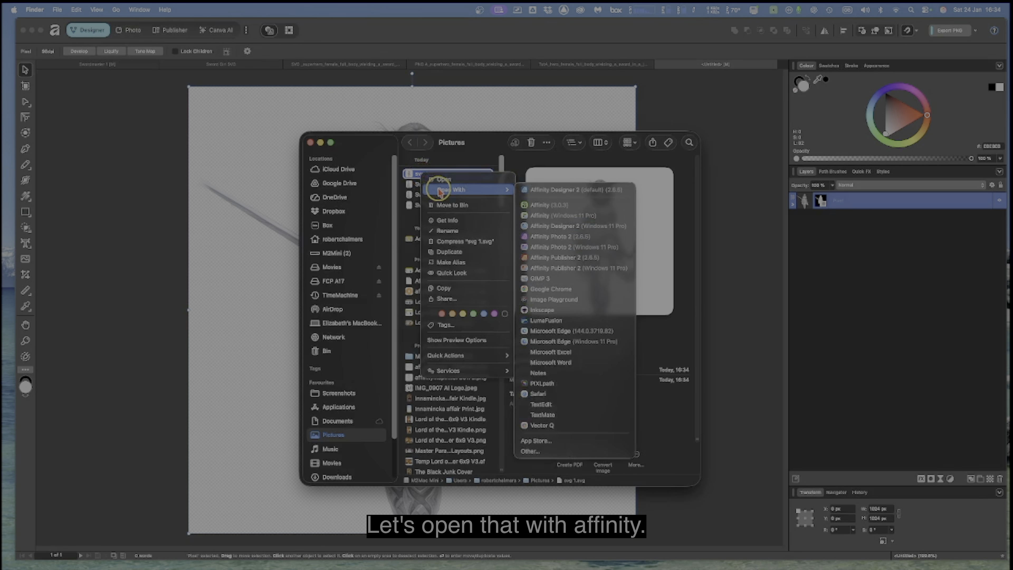
{"action": "left_click", "coordinate": [561, 206]}
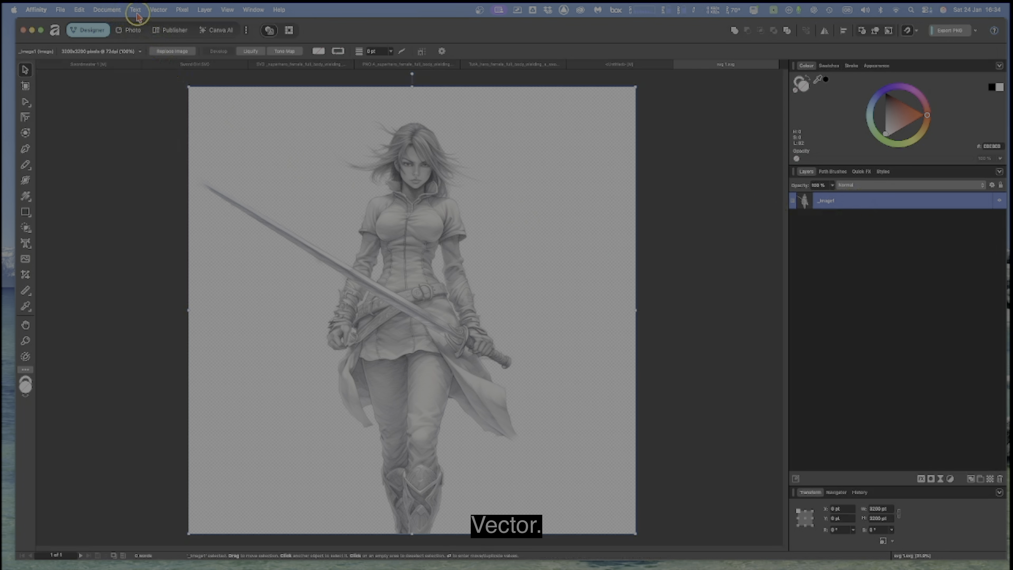
Step: Run Image Trace on the opened figure image with the default edge threshold and curve fitting tolerance, and apply it
{"action": "left_click", "coordinate": [159, 10]}
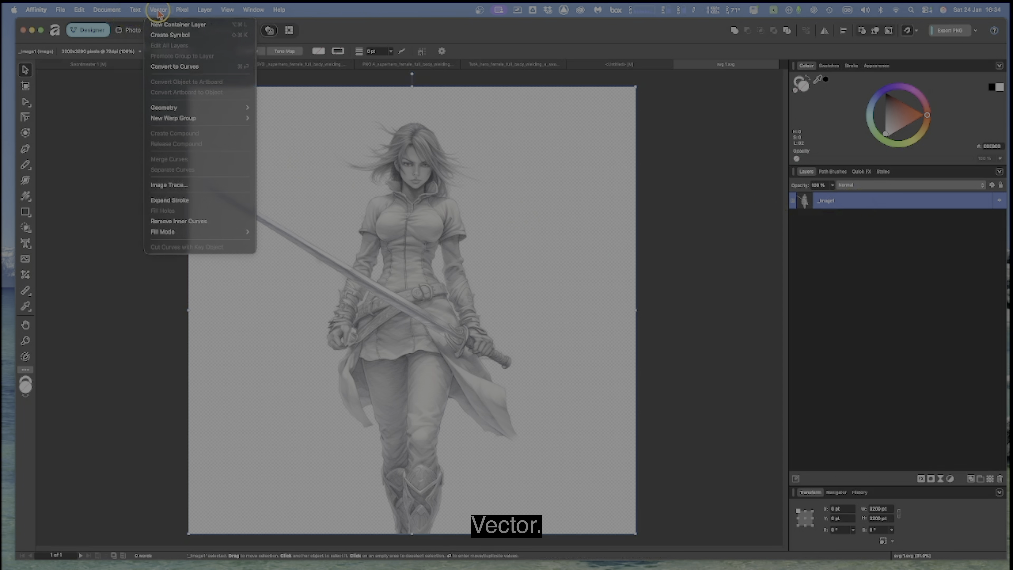
{"action": "left_click", "coordinate": [165, 185]}
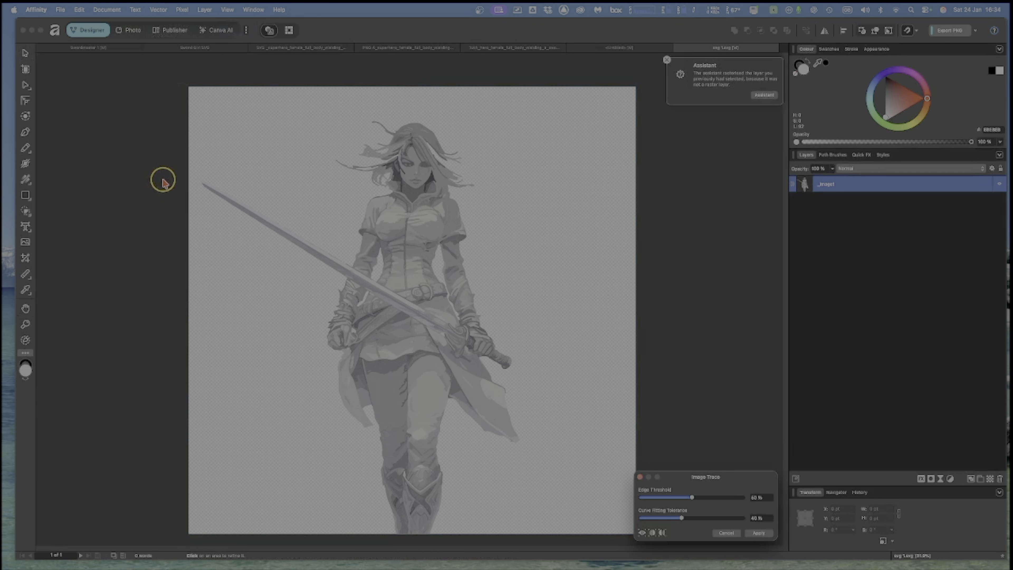
{"action": "left_click", "coordinate": [380, 251]}
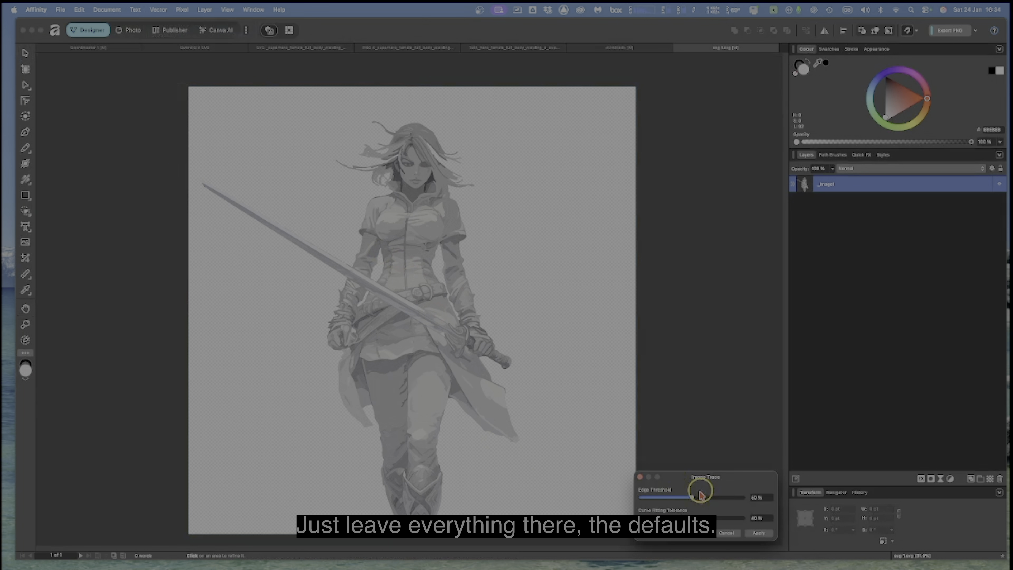
{"action": "left_click", "coordinate": [751, 533]}
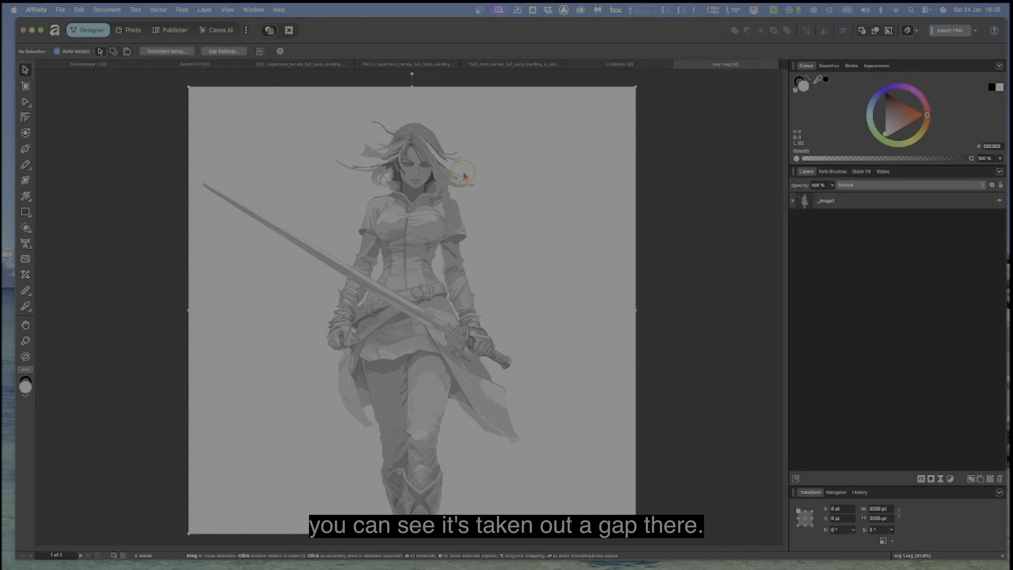
Step: Expand the traced image group to look through its individual curve layers, and collapse it again
{"action": "left_click", "coordinate": [793, 203]}
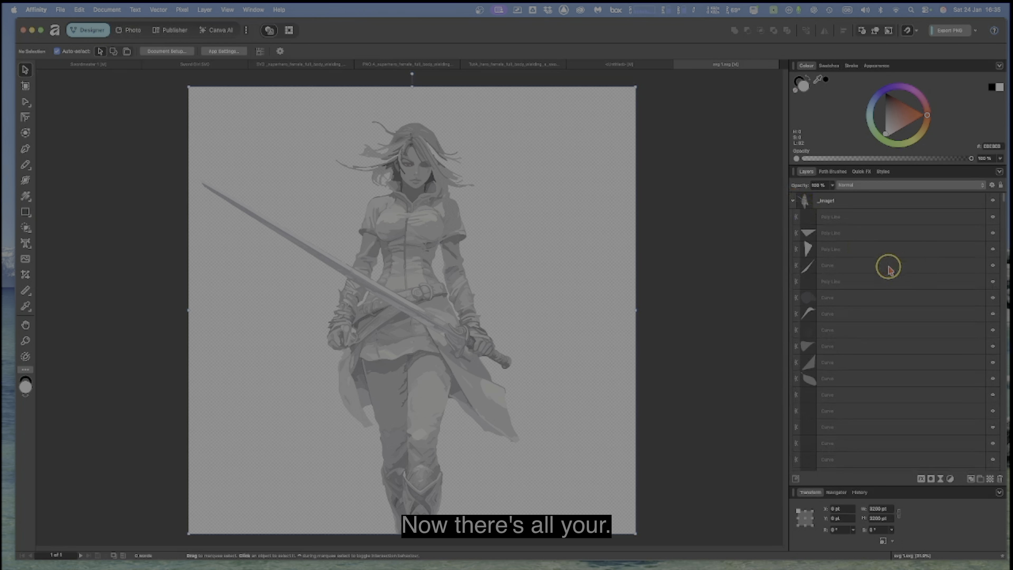
{"action": "scroll", "coordinate": [889, 339], "scroll_direction": "down", "scroll_amount": 5}
{"action": "scroll", "coordinate": [892, 355], "scroll_direction": "down", "scroll_amount": 3}
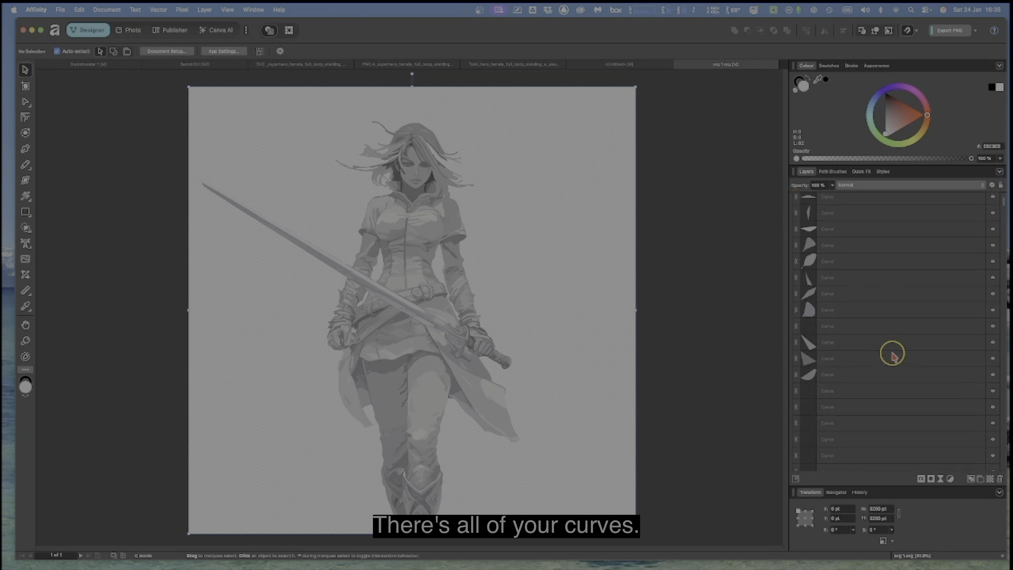
{"action": "scroll", "coordinate": [893, 353], "scroll_direction": "up", "scroll_amount": 8}
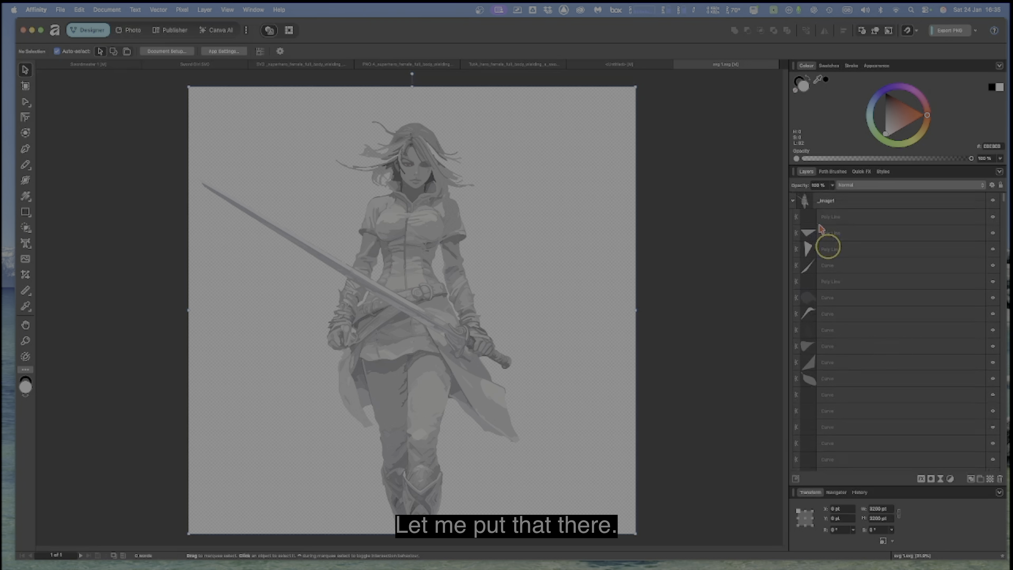
{"action": "left_click", "coordinate": [793, 200]}
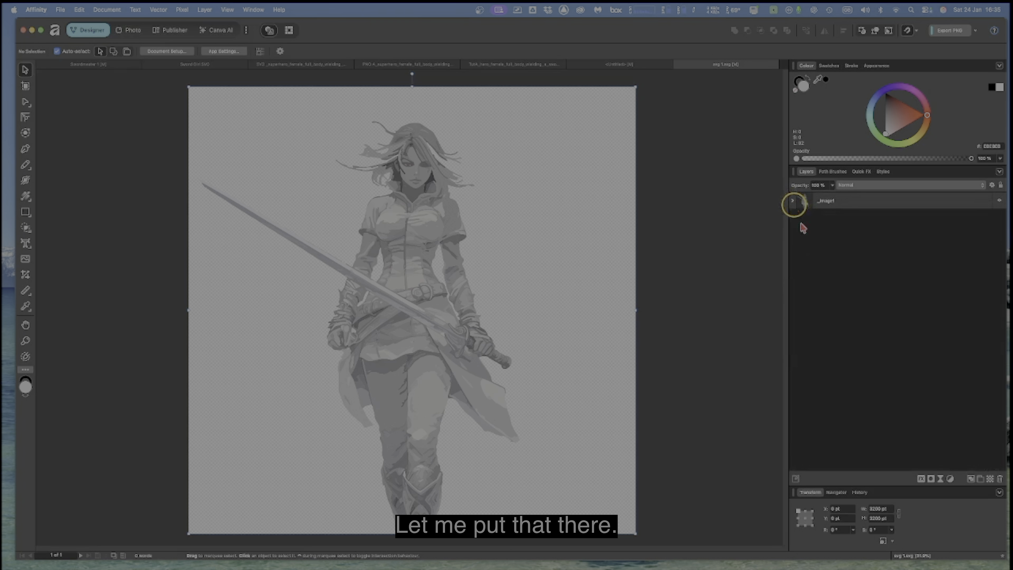
Step: Select every traced curve inside the _Image1 layer, from the first Poly Line to the last Curve, and group them
{"action": "left_click", "coordinate": [793, 200]}
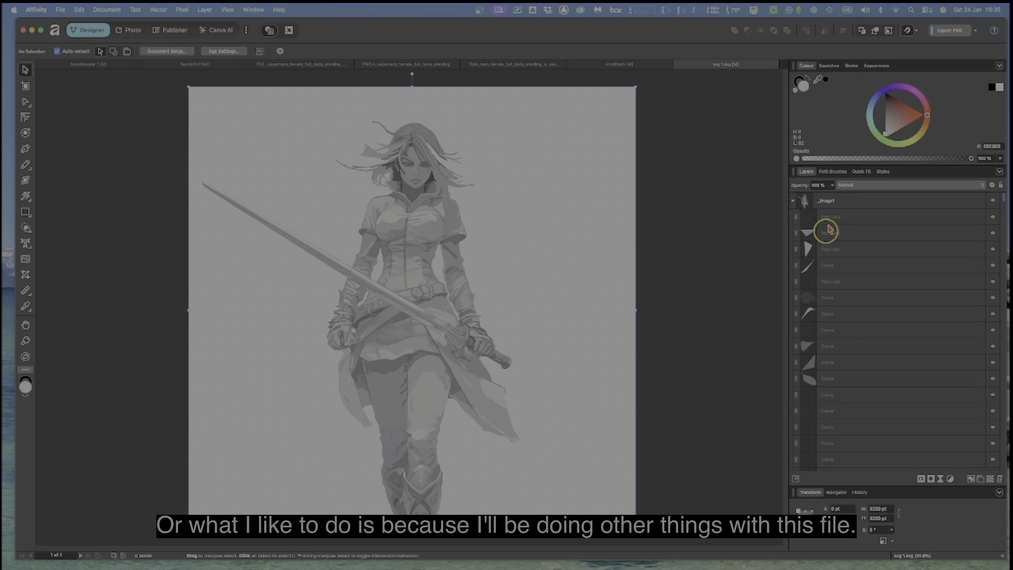
{"action": "left_click", "coordinate": [841, 217]}
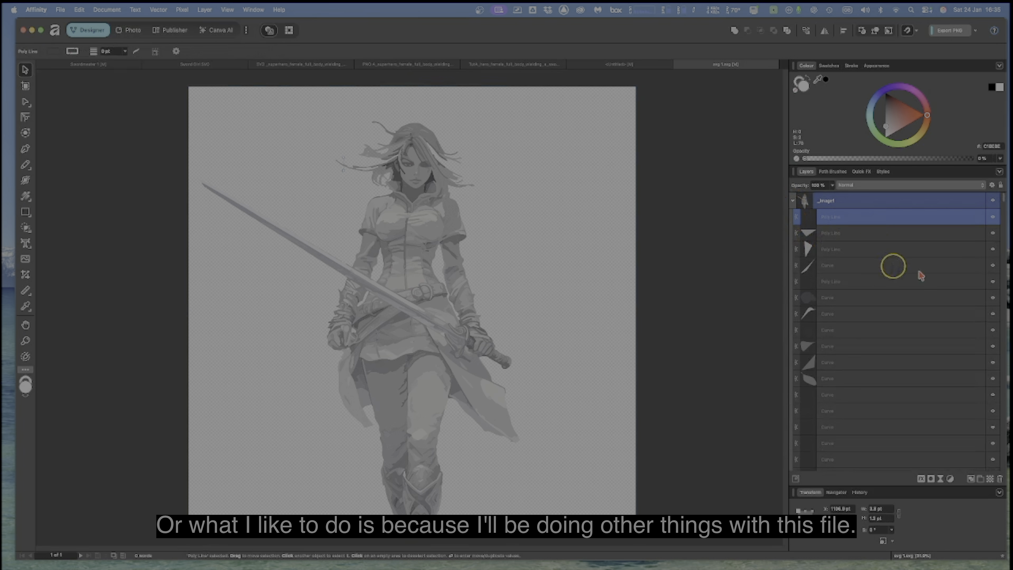
{"action": "left_click_drag", "start_coordinate": [1003, 202], "coordinate": [993, 455]}
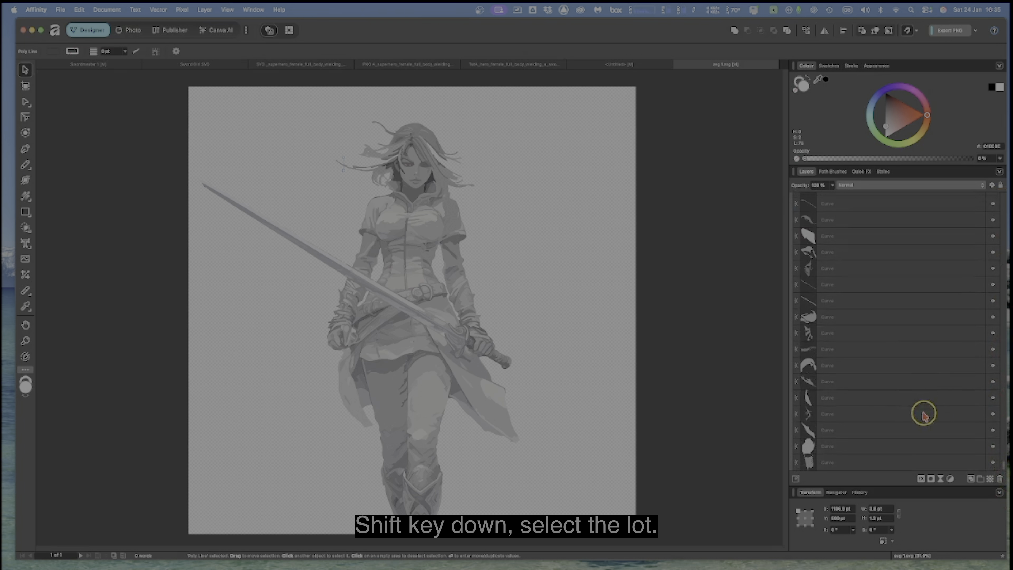
{"action": "left_click", "coordinate": [848, 463], "text": "shift"}
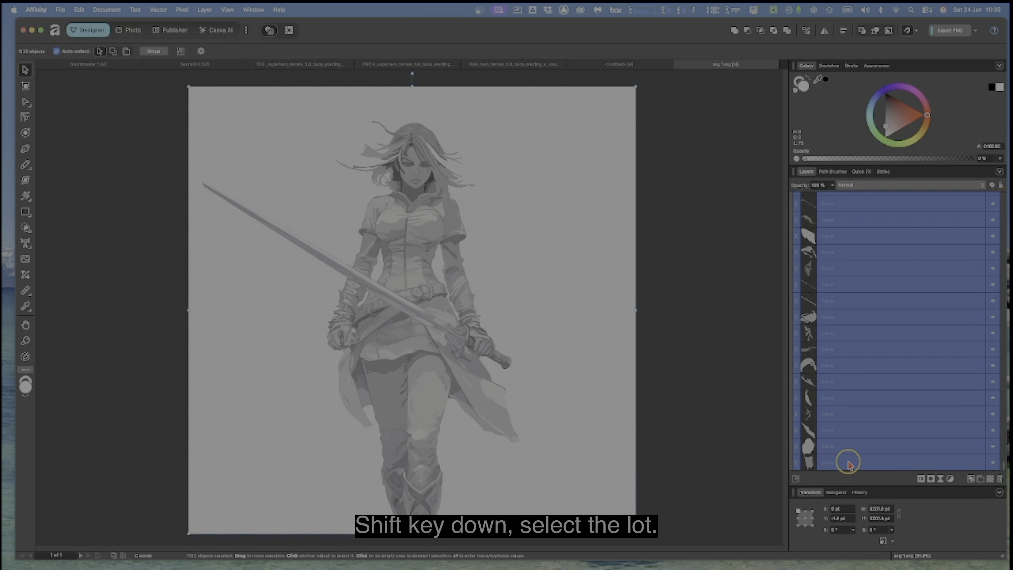
{"action": "right_click", "coordinate": [839, 286]}
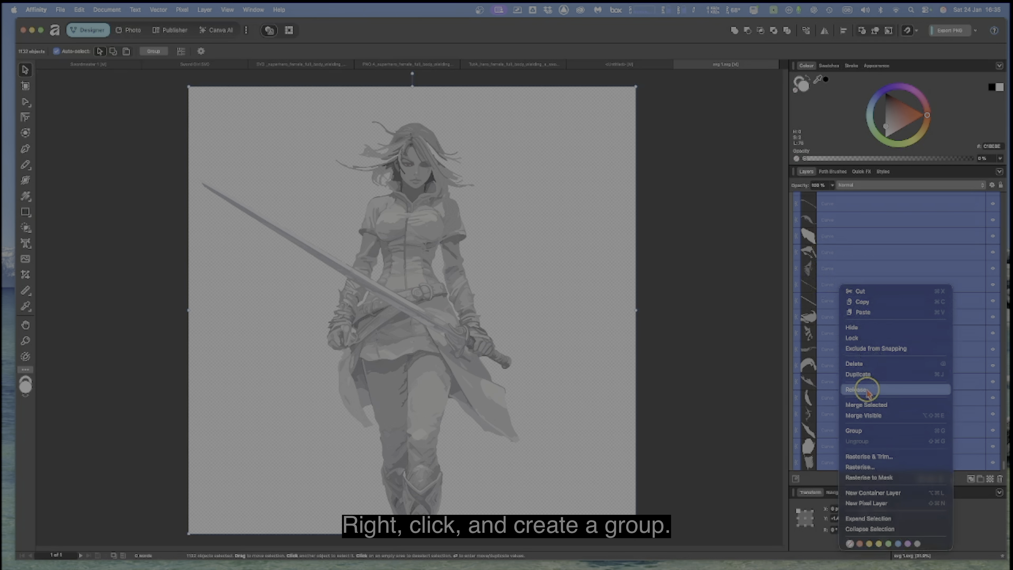
{"action": "left_click", "coordinate": [867, 431]}
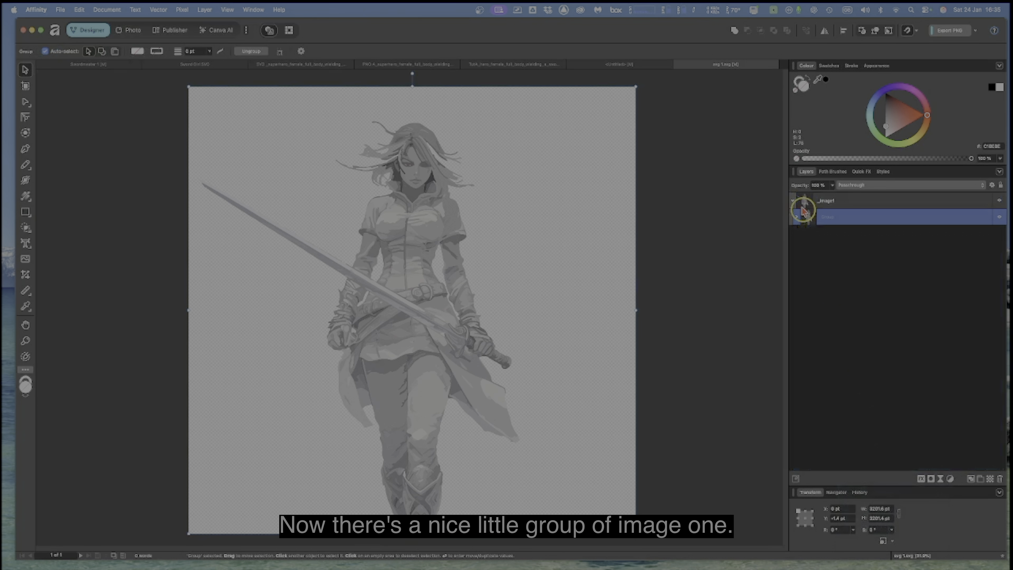
Step: Collapse the _Image1 layer and rename it "Girl With Sword"
{"action": "left_click", "coordinate": [795, 203]}
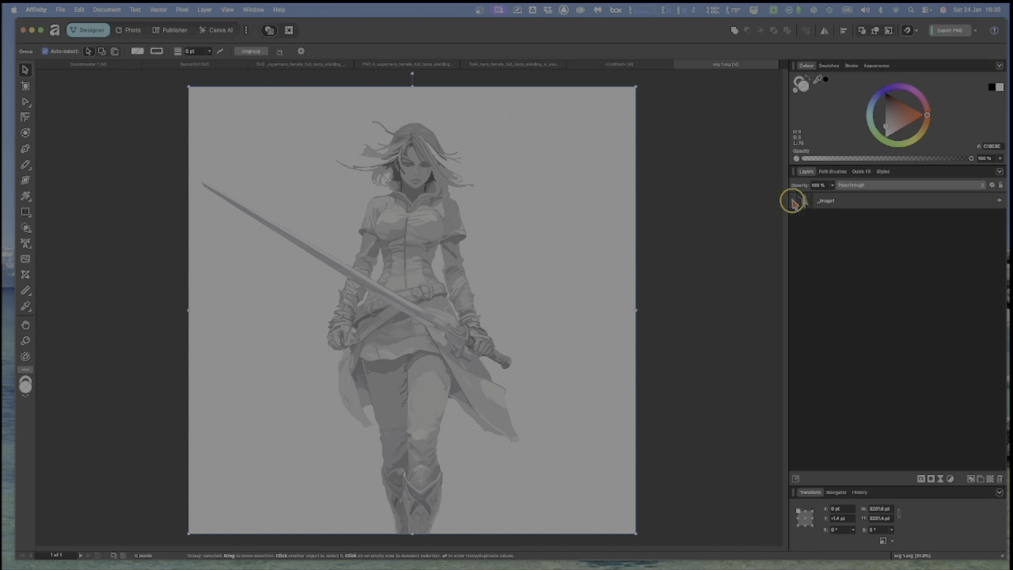
{"action": "left_click", "coordinate": [833, 201]}
{"action": "double_click", "coordinate": [832, 202]}
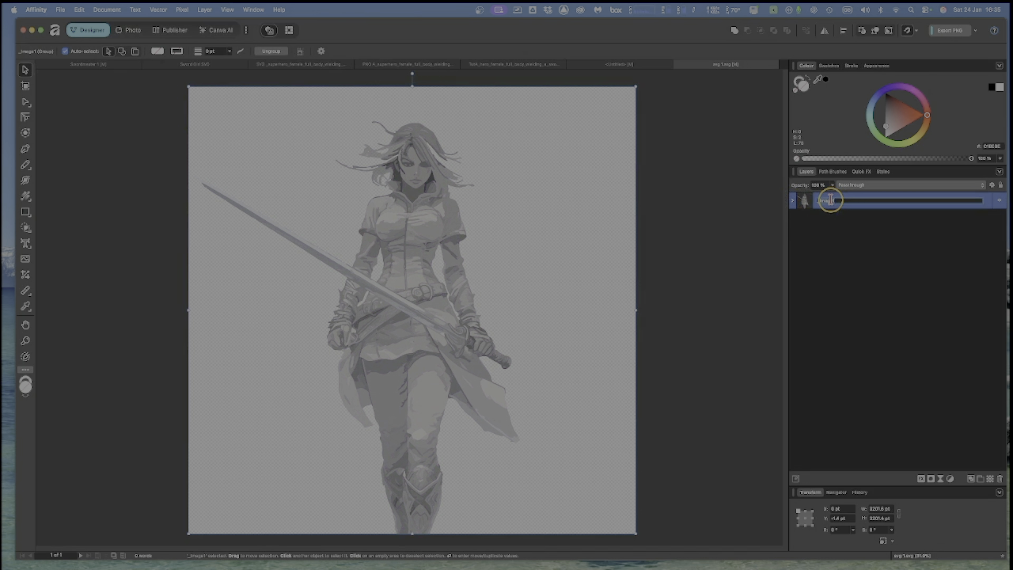
{"action": "type", "text": "Girl With Sword"}
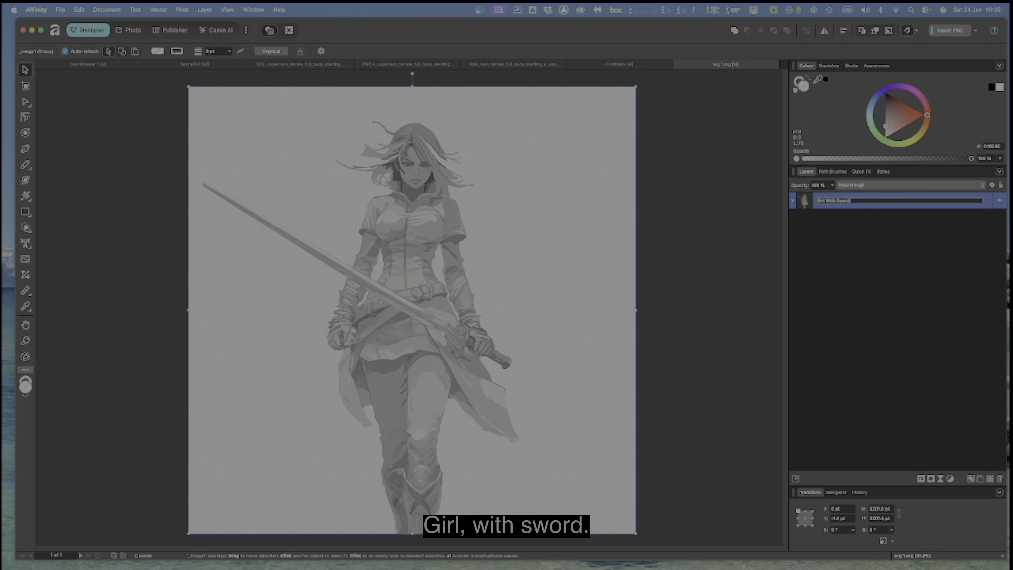
{"action": "key", "text": "Return"}
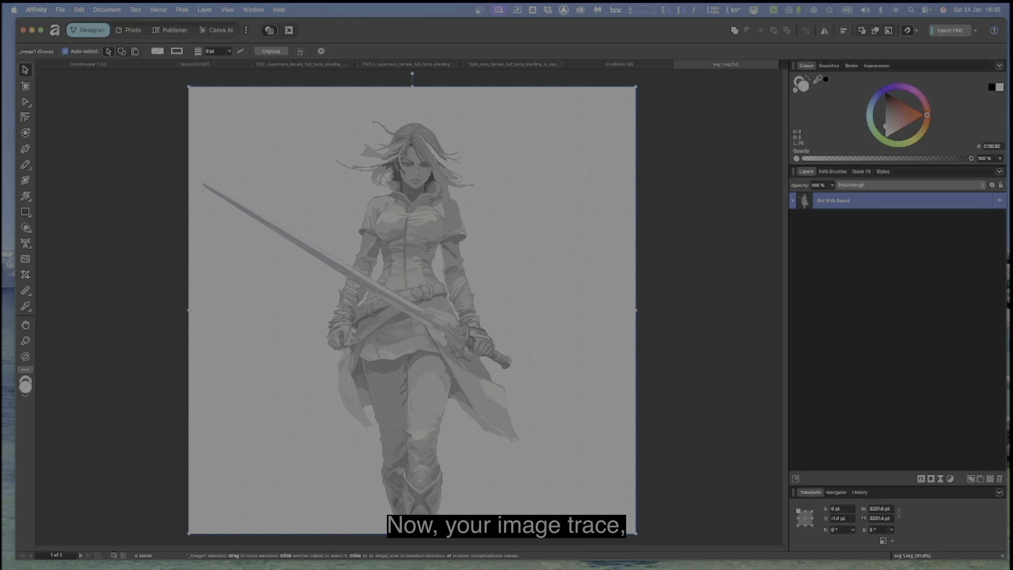